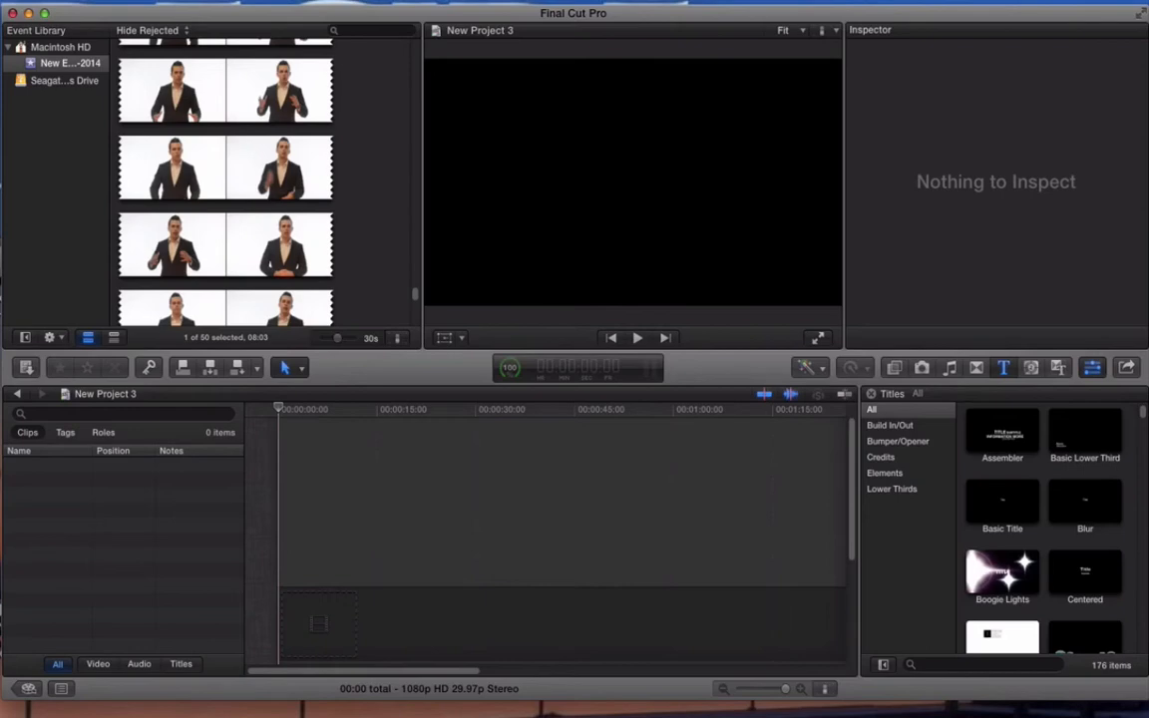
# Step: Add the DSC_0547 clip to the empty timeline and split it with the Blade at about 1:41:19
pyautogui.moveTo(317, 620)
pyautogui.mouseDown()
pyautogui.moveTo(300, 623)
pyautogui.moveTo(308, 605)
pyautogui.moveTo(310, 616)
pyautogui.mouseUp()
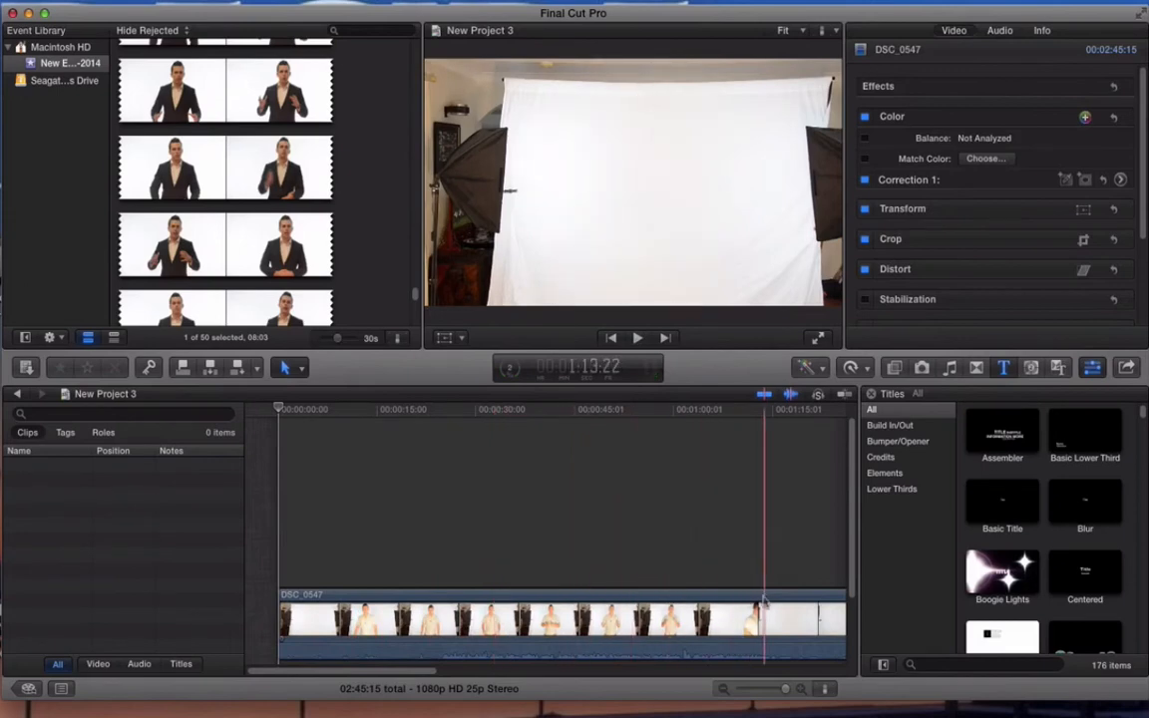
pyautogui.hscroll(5, 763, 599)
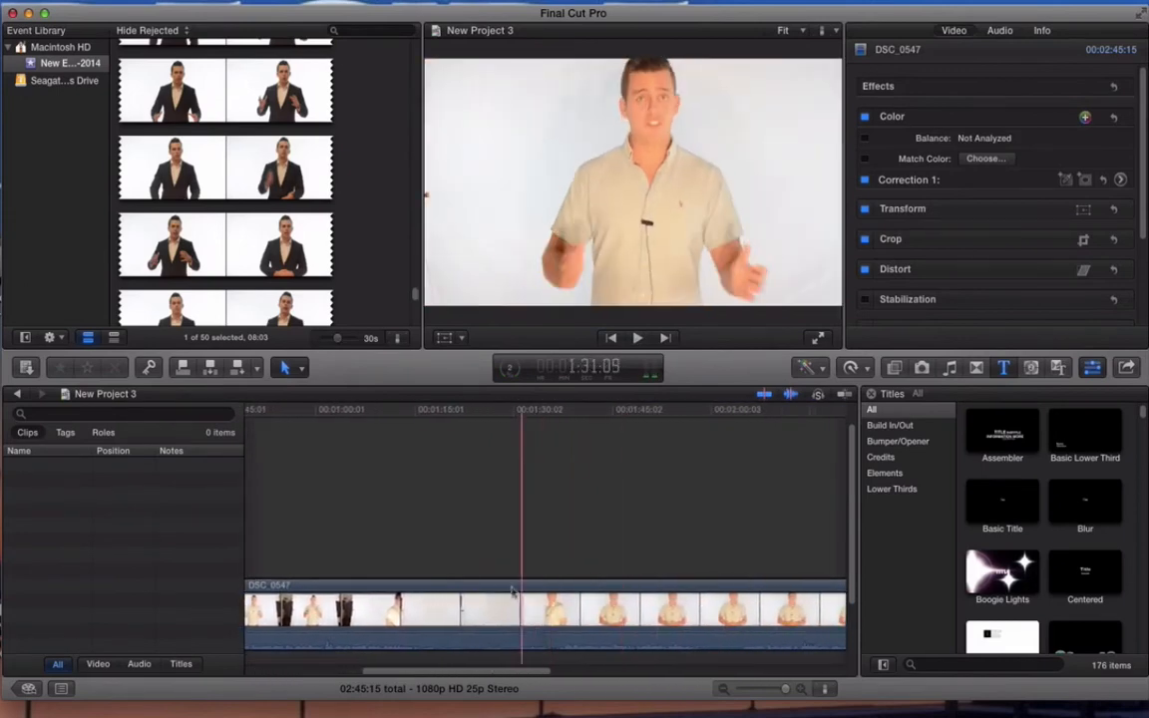
pyautogui.click(559, 590)
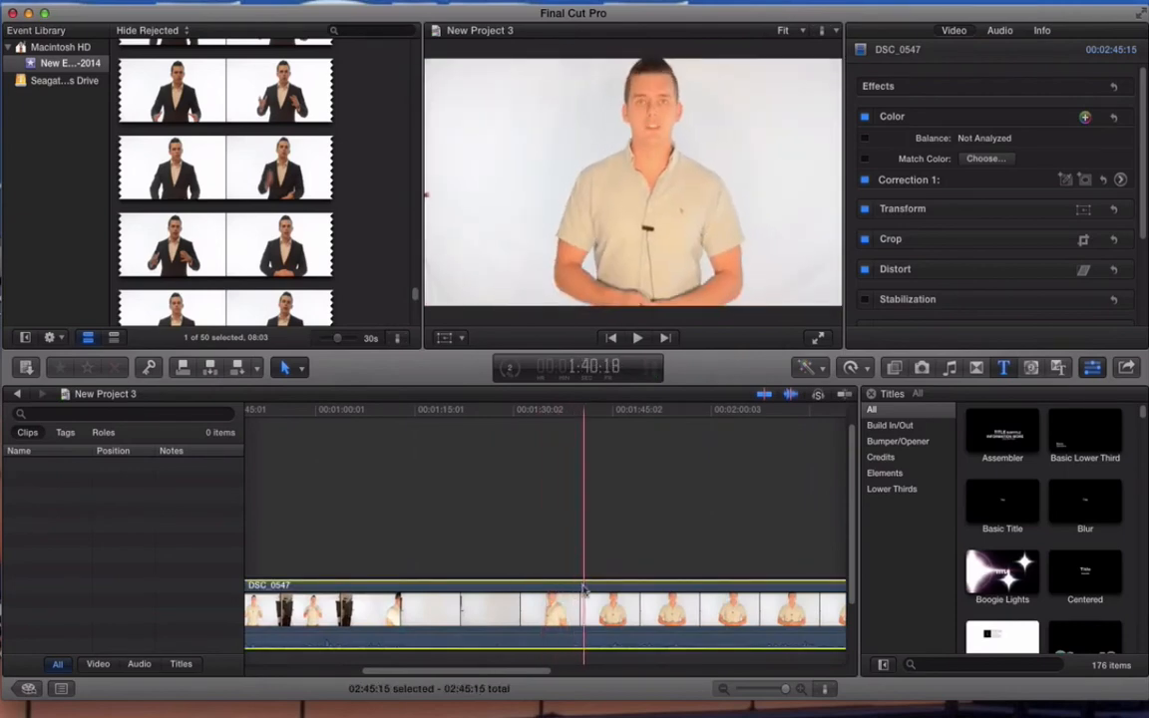
pyautogui.click(299, 369)
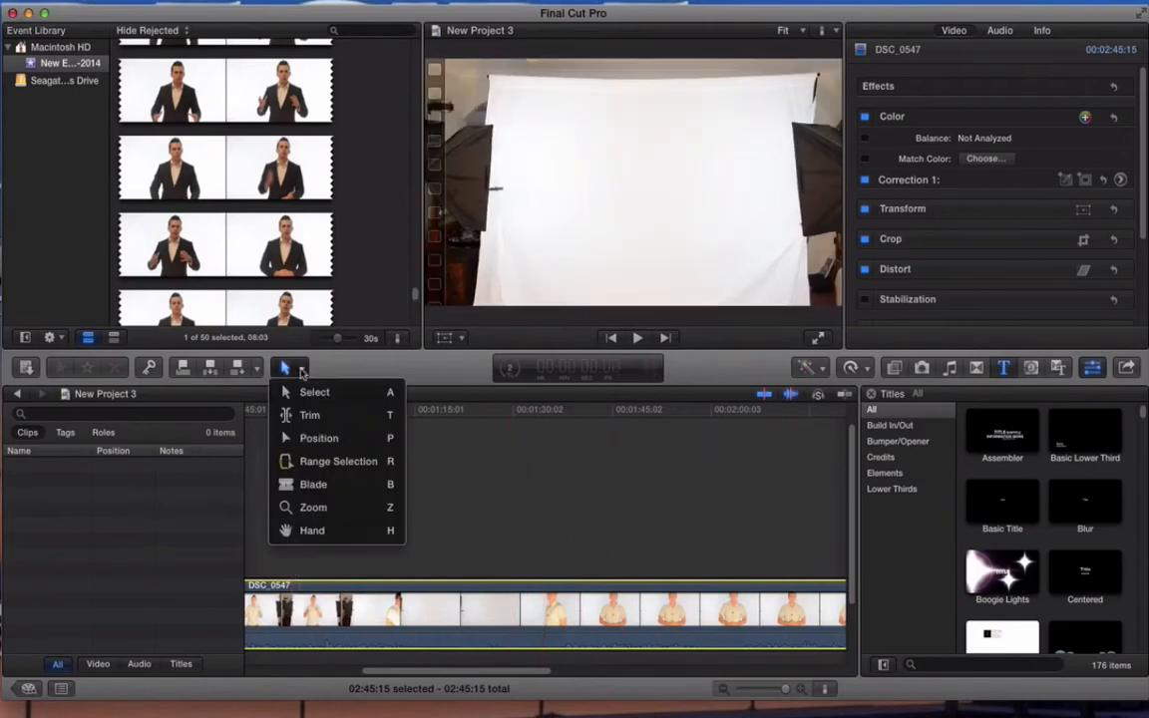
pyautogui.click(384, 483)
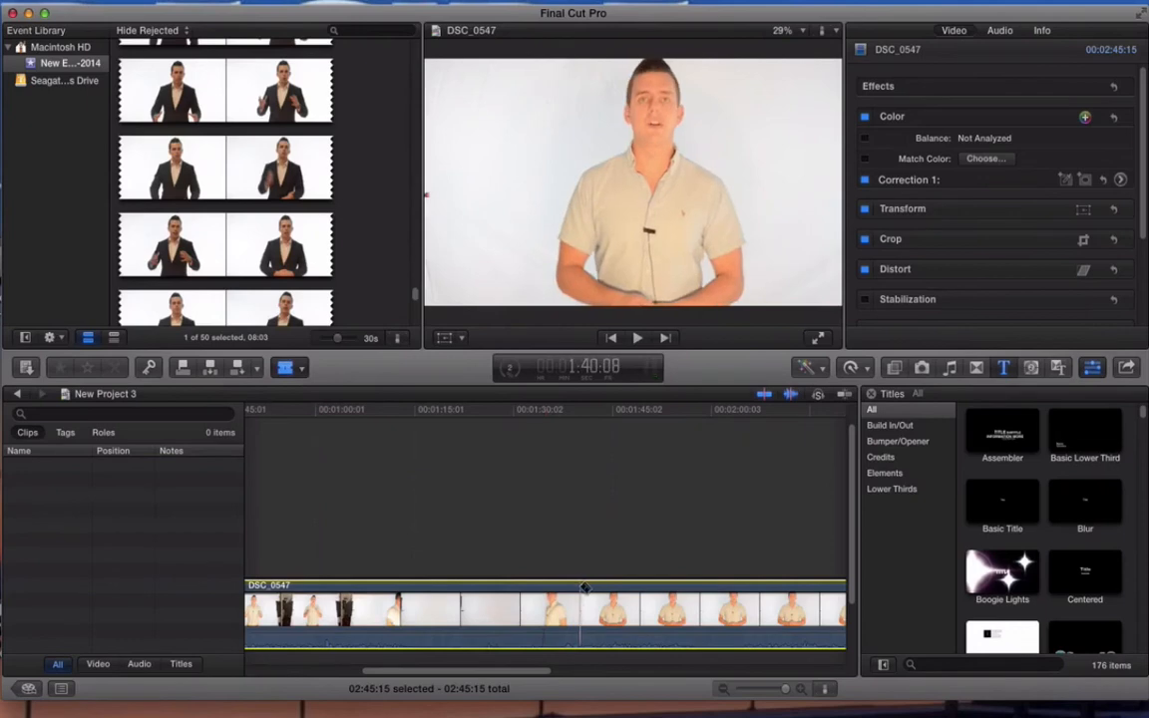
pyautogui.click(589, 588)
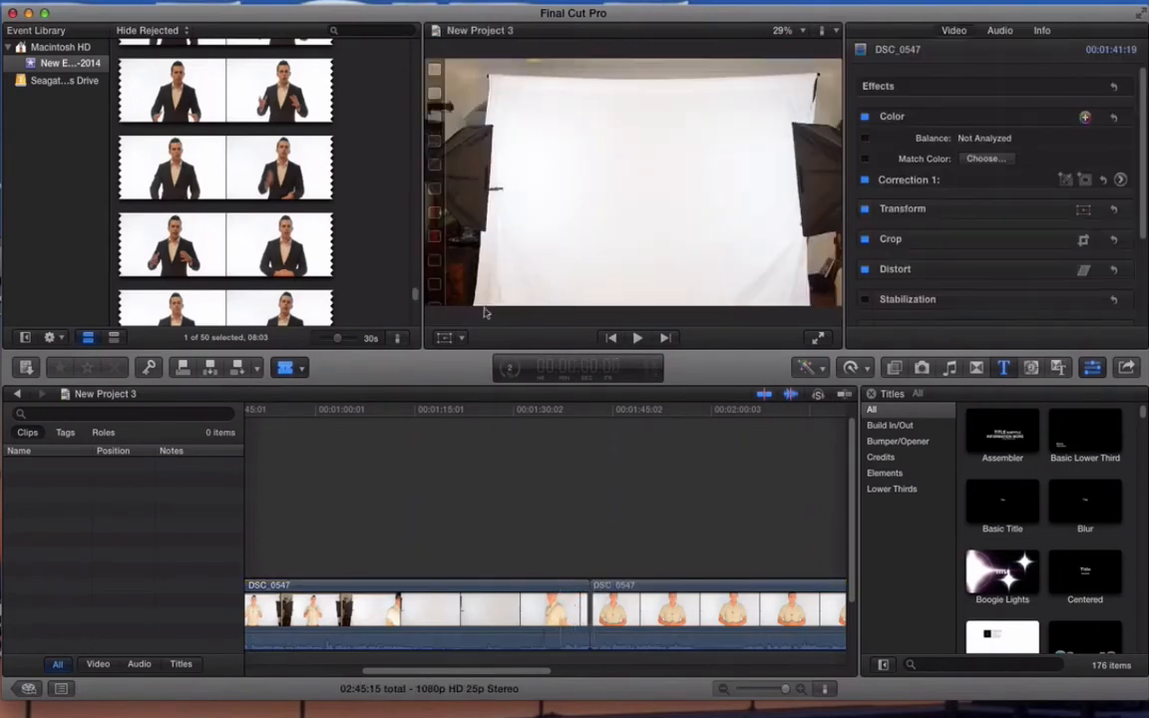
# Step: Delete the section of the DSC_0547 clip before the cut using the Select tool
pyautogui.click(301, 368)
pyautogui.click(297, 391)
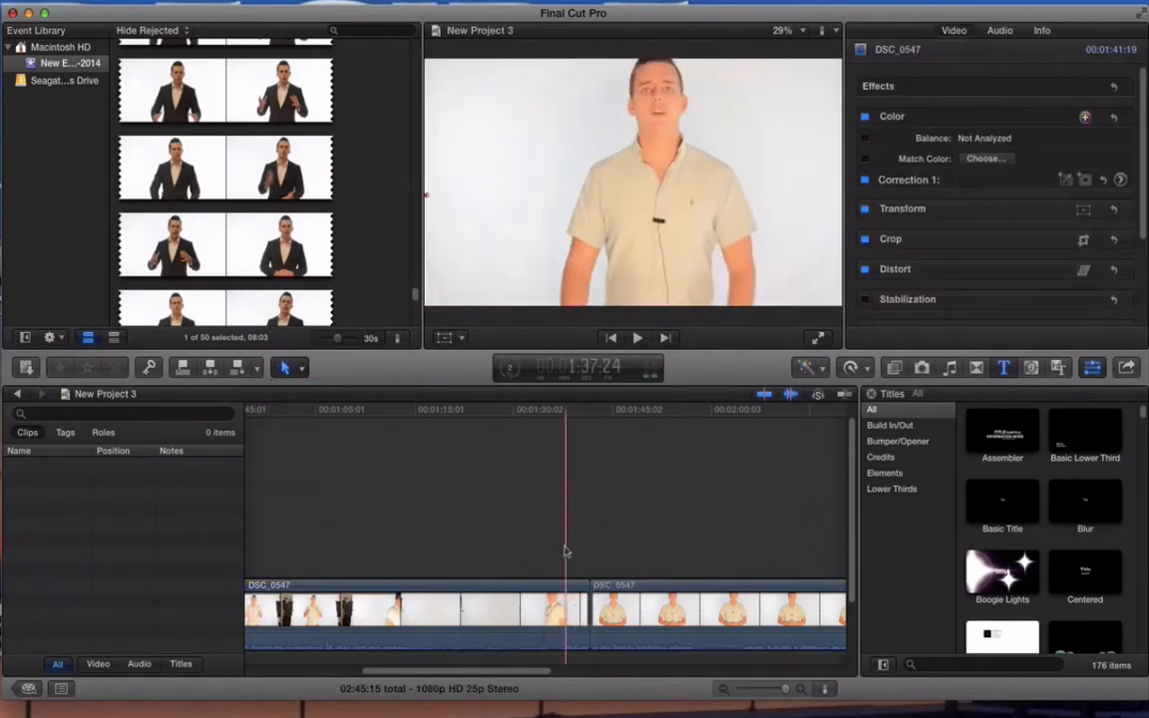
pyautogui.click(548, 595)
pyautogui.press('Delete')
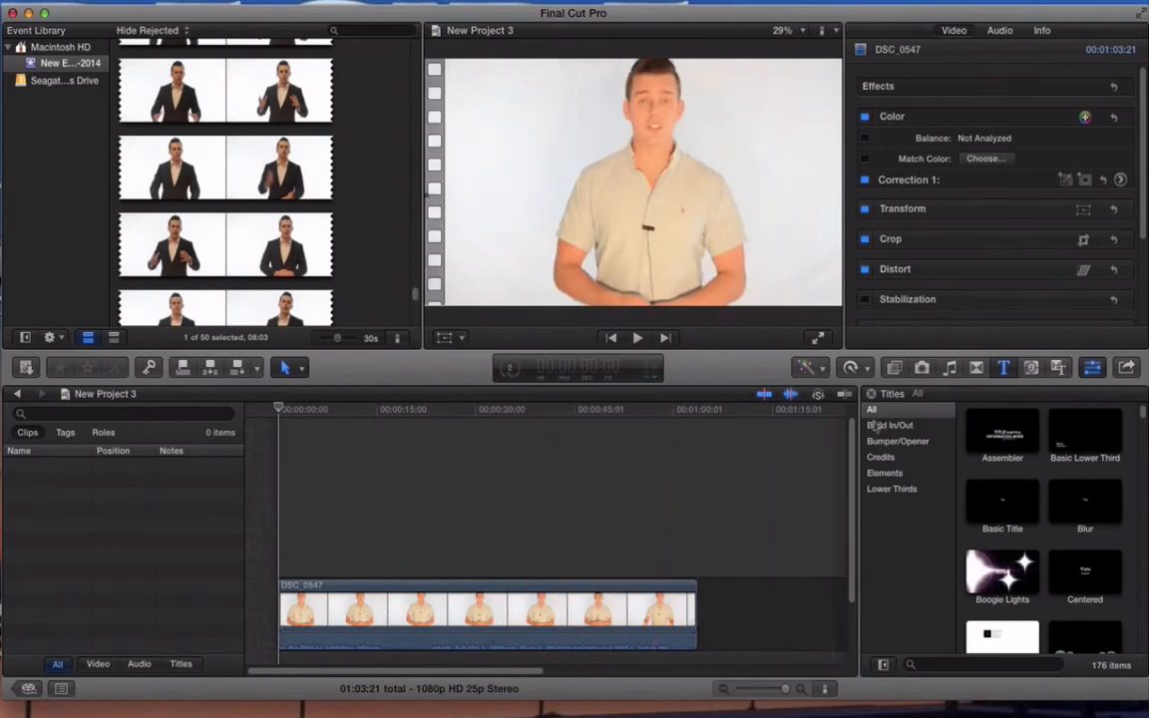
# Step: Try Balance Color on the trimmed DSC_0547 clip and turn it off again
pyautogui.click(816, 368)
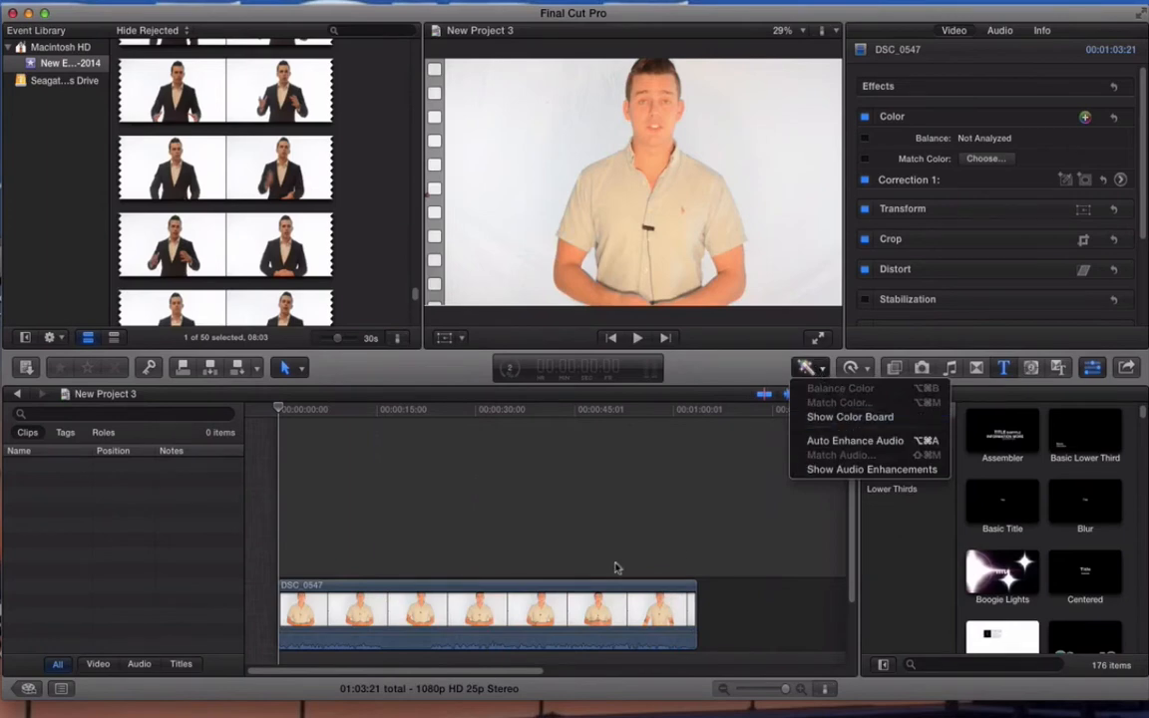
pyautogui.click(597, 597)
pyautogui.click(597, 596)
pyautogui.click(809, 368)
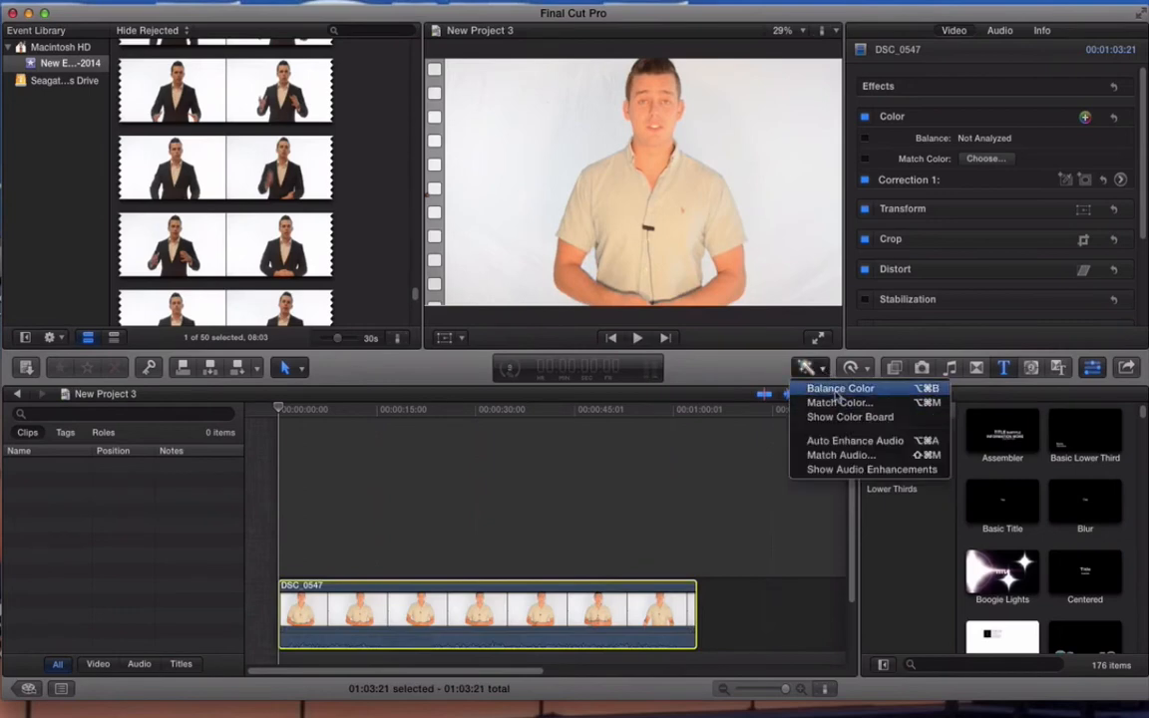
pyautogui.click(837, 392)
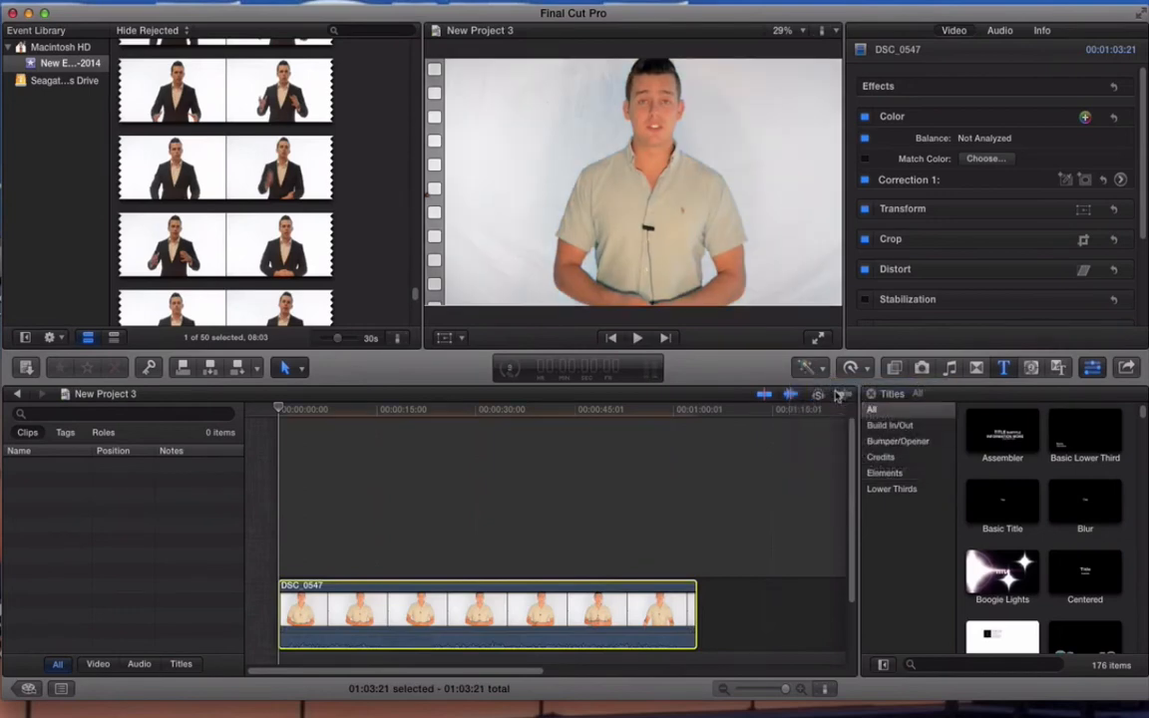
pyautogui.click(810, 368)
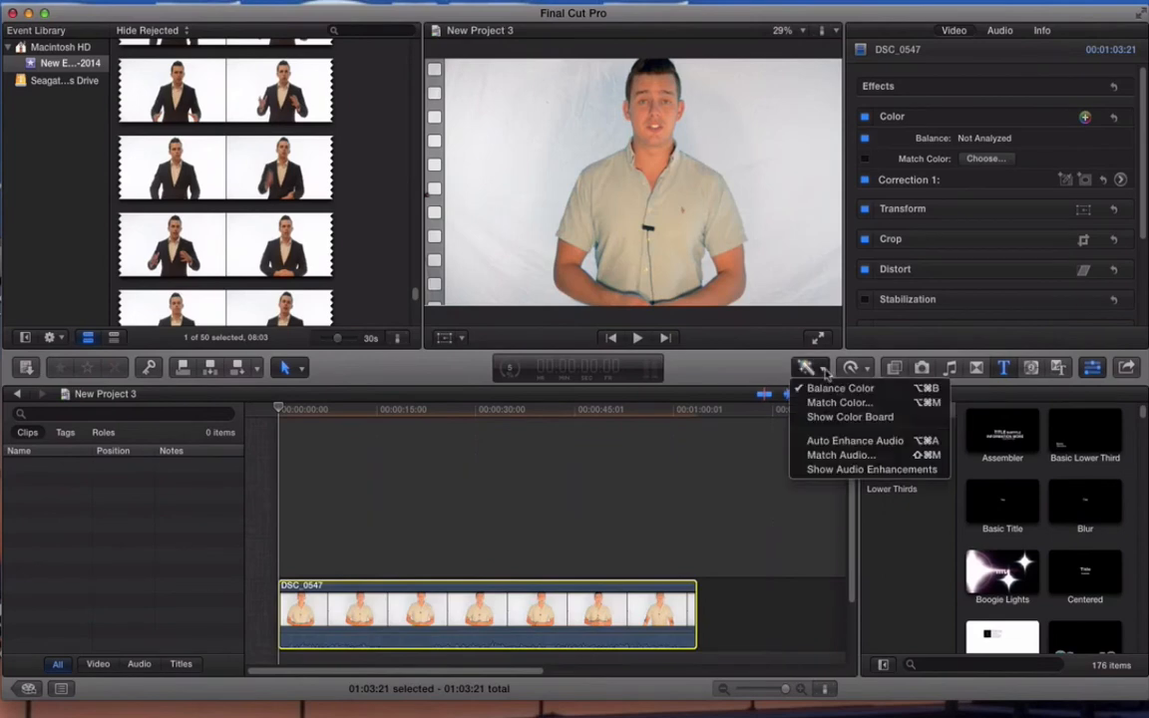
pyautogui.click(830, 388)
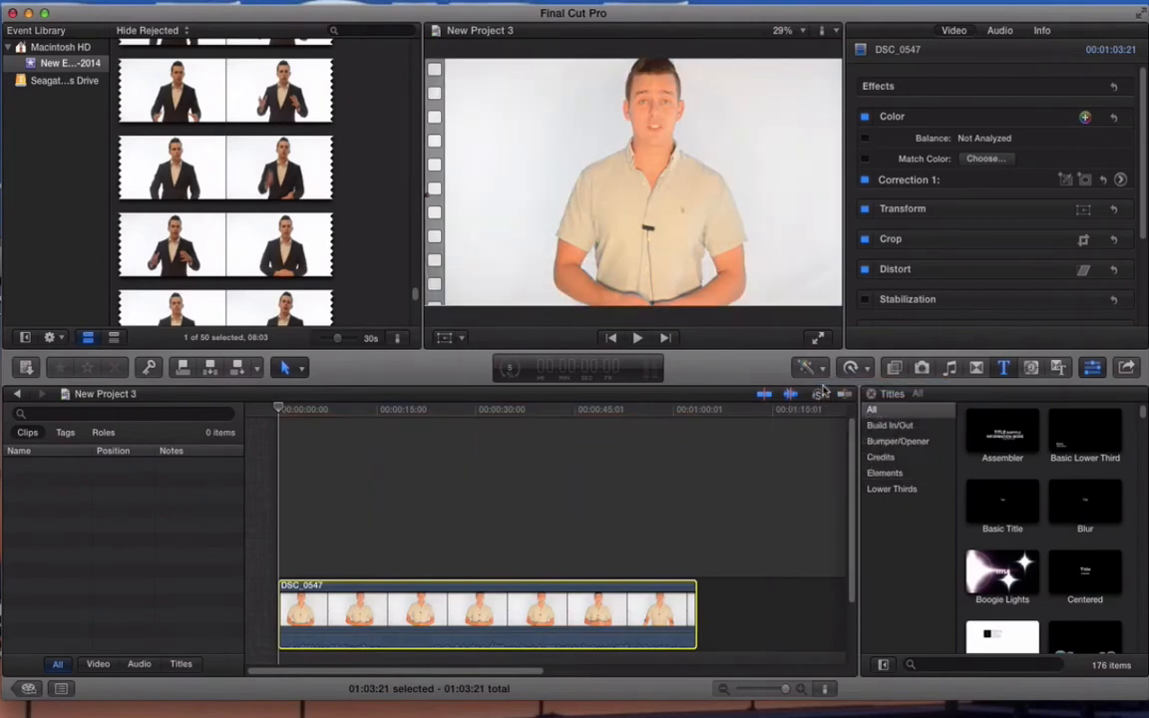
# Step: Show the clip's Color Board and set exposure to -4% for midtones, 4% for highlights and -4% for shadows
pyautogui.click(809, 368)
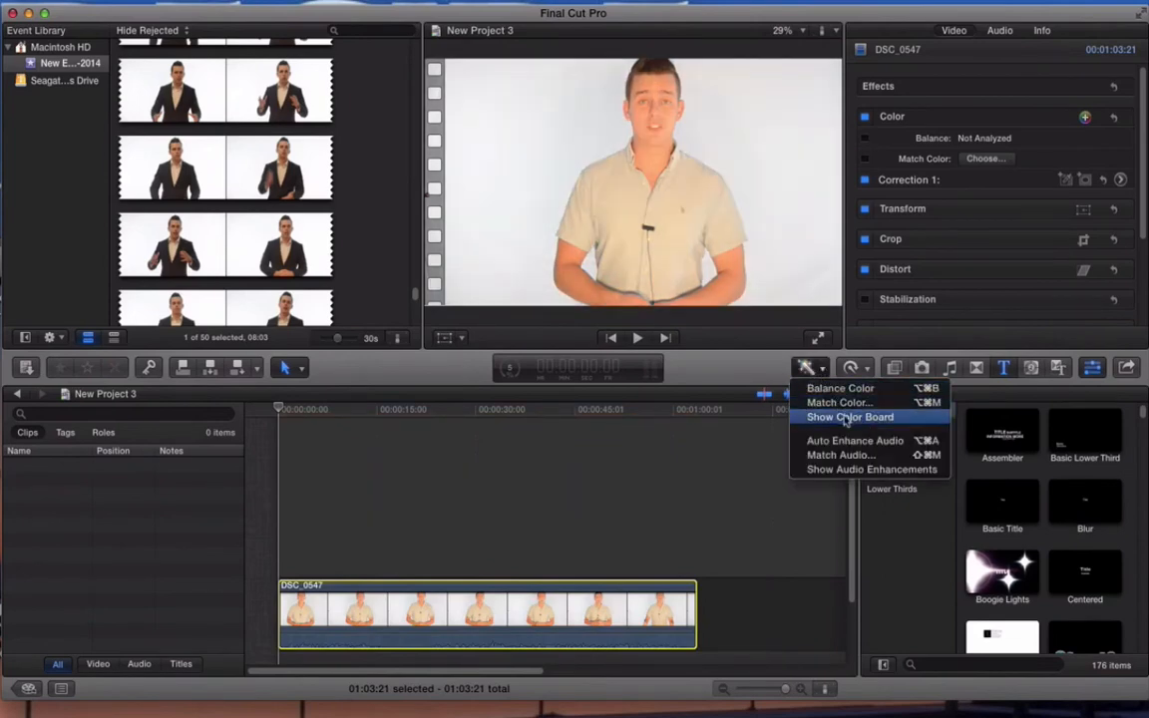
pyautogui.click(844, 419)
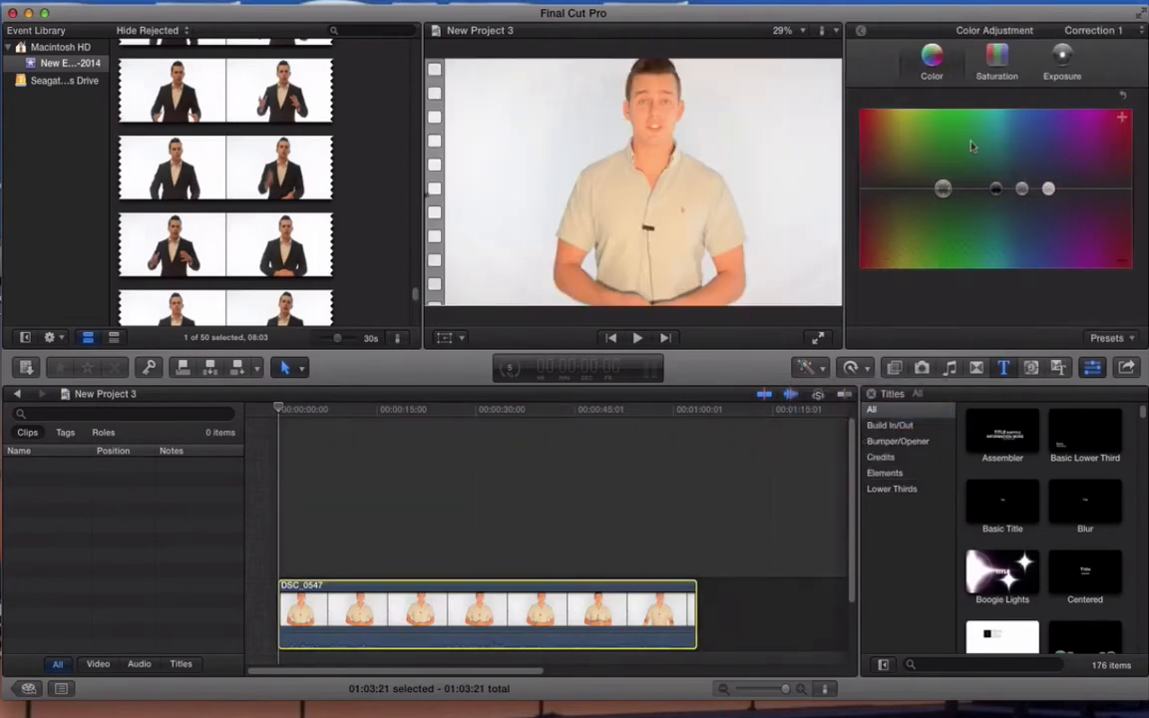
pyautogui.click(991, 57)
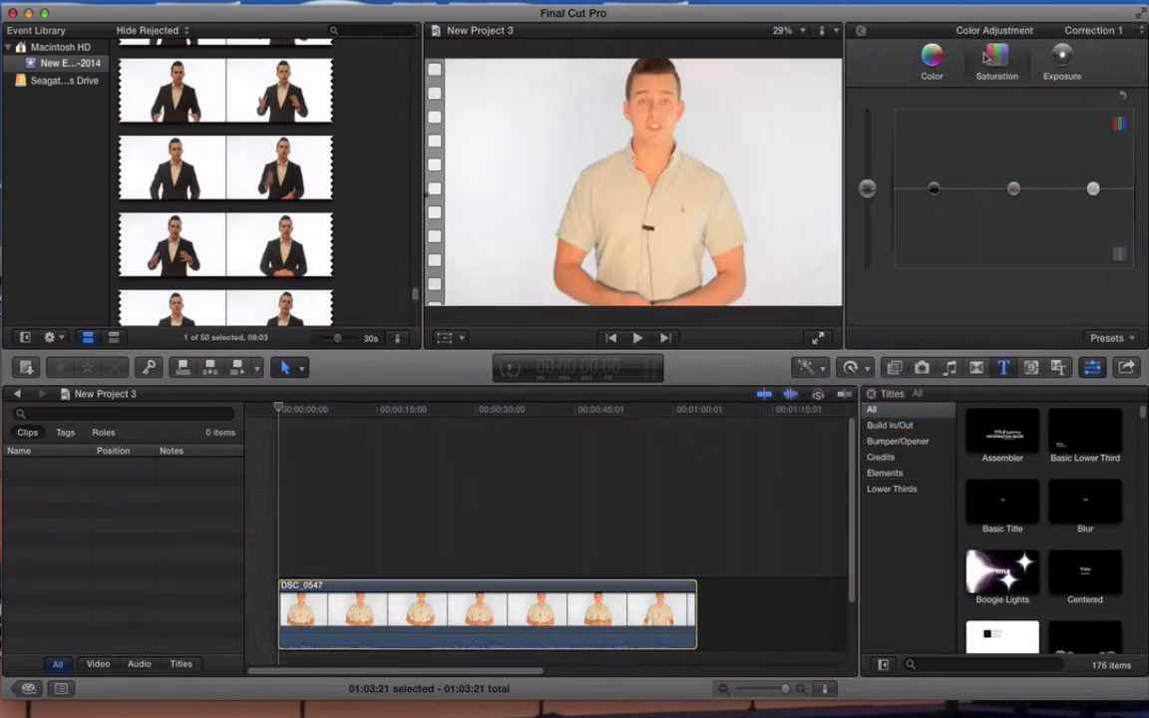
pyautogui.click(1063, 62)
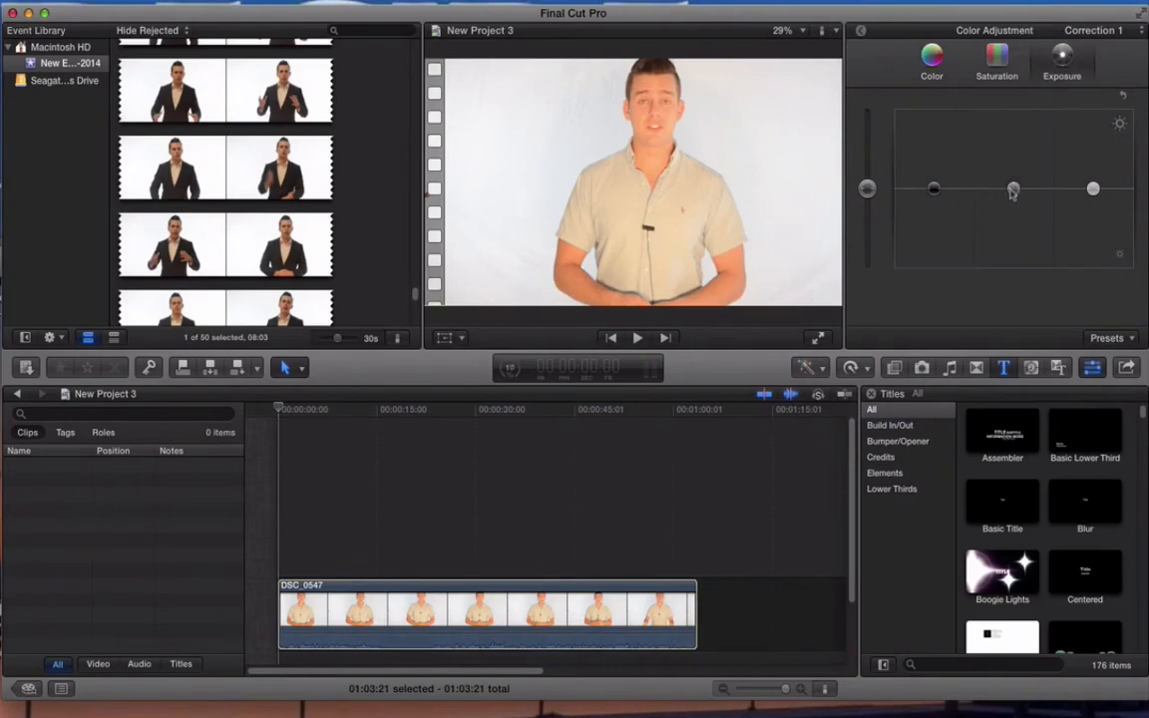
pyautogui.moveTo(1013, 195)
pyautogui.mouseDown()
pyautogui.moveTo(1012, 206)
pyautogui.moveTo(1013, 182)
pyautogui.moveTo(1013, 201)
pyautogui.mouseUp()
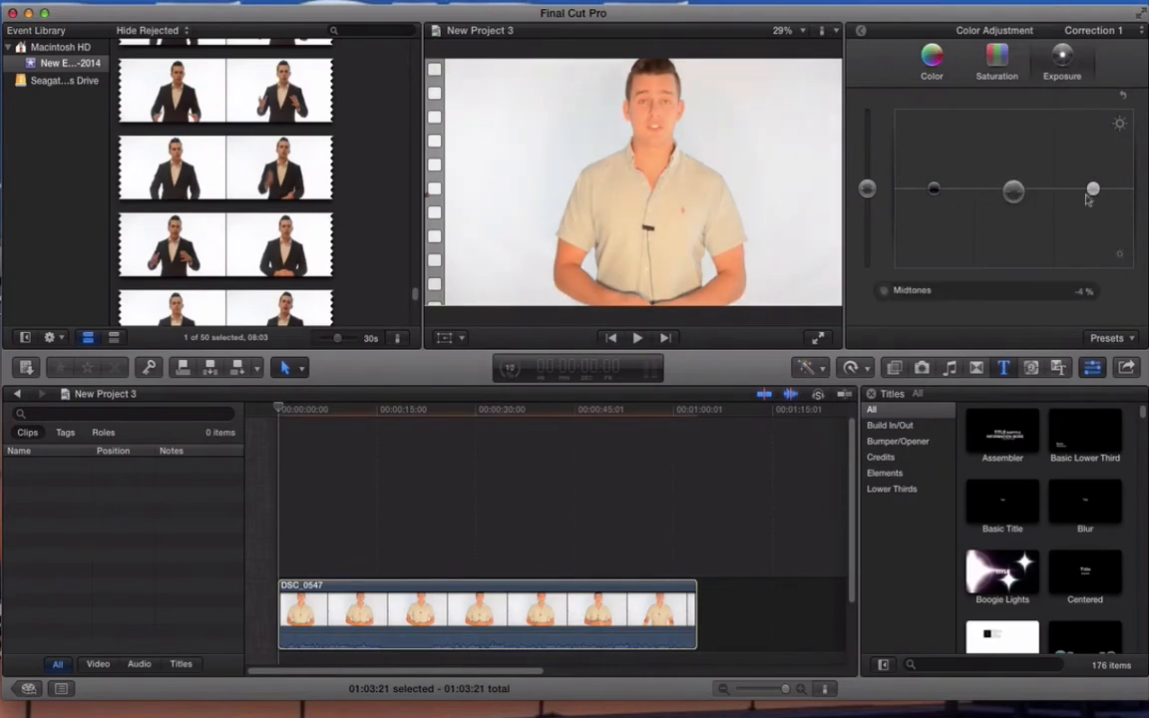
pyautogui.moveTo(1092, 195)
pyautogui.mouseDown()
pyautogui.moveTo(1093, 178)
pyautogui.moveTo(1094, 190)
pyautogui.mouseUp()
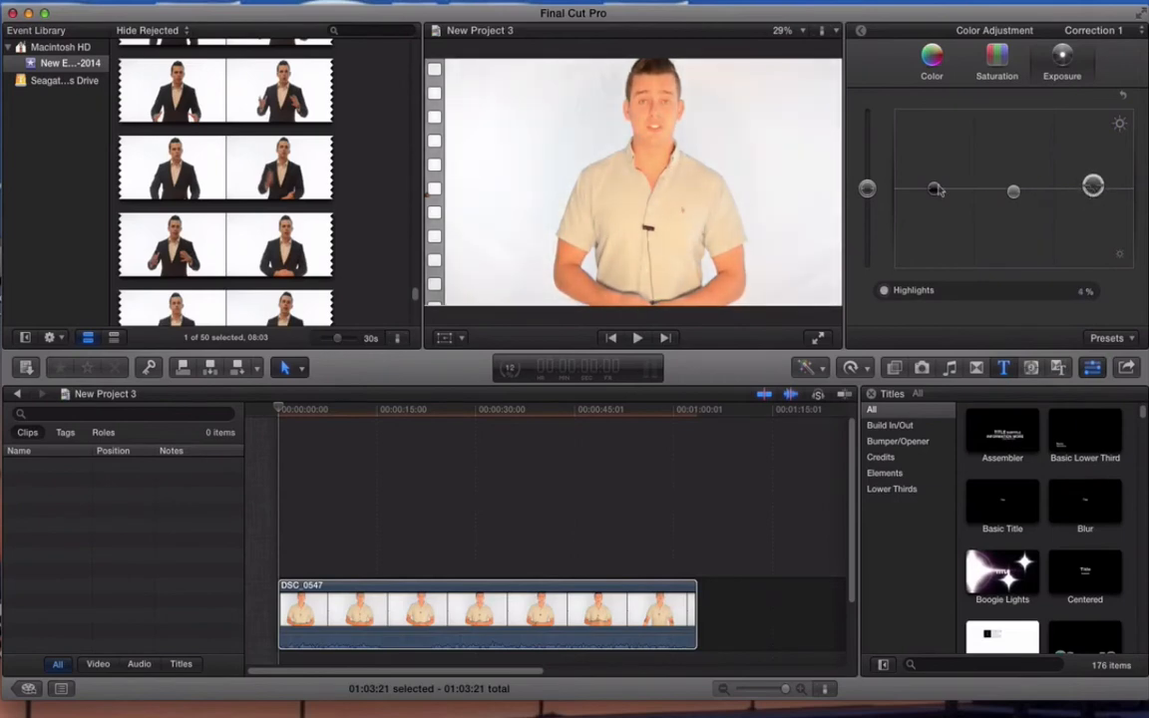
pyautogui.moveTo(938, 190); pyautogui.dragTo(939, 192)
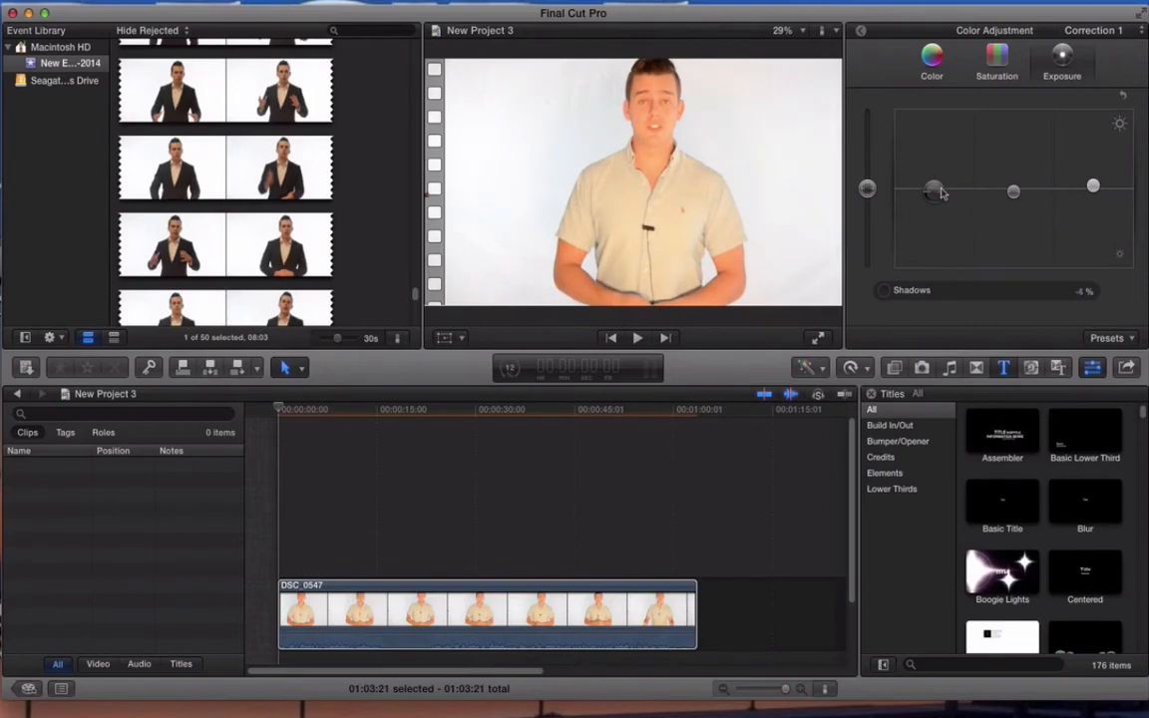
# Step: Set the midtones saturation to -23%, reduce the shadows saturation and slightly raise the highlights saturation
pyautogui.click(1000, 60)
pyautogui.moveTo(1014, 189); pyautogui.dragTo(1016, 228)
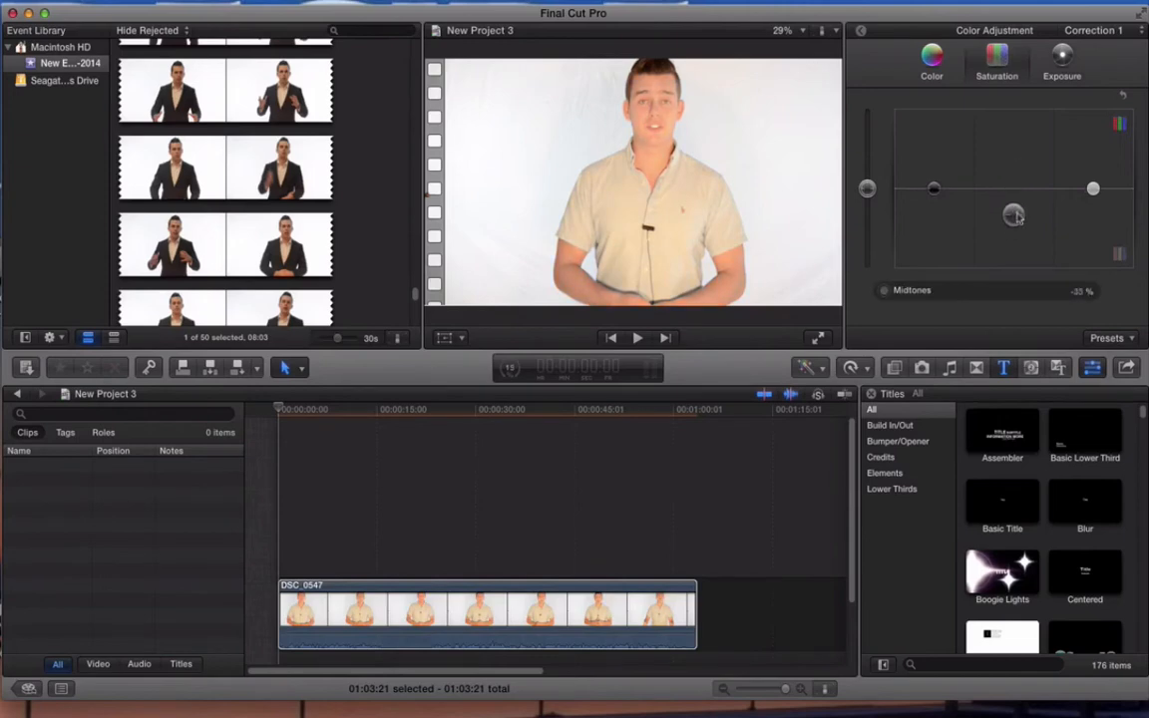
pyautogui.moveTo(933, 188); pyautogui.dragTo(934, 219)
pyautogui.moveTo(1092, 188)
pyautogui.mouseDown()
pyautogui.moveTo(1095, 157)
pyautogui.moveTo(1095, 200)
pyautogui.moveTo(1094, 177)
pyautogui.mouseUp()
pyautogui.moveTo(1022, 217)
pyautogui.mouseDown()
pyautogui.moveTo(1015, 189)
pyautogui.moveTo(1014, 211)
pyautogui.mouseUp()
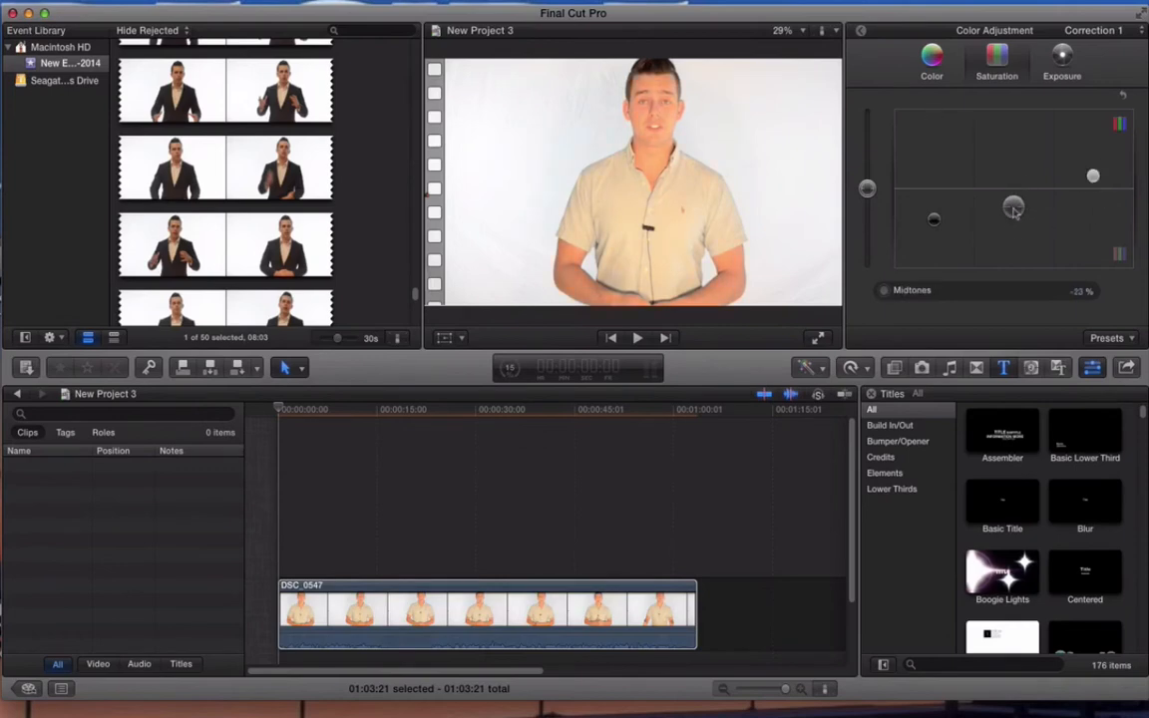
# Step: Lower the global saturation, and set the global exposure to -20% and the midtones exposure to -8%
pyautogui.click(931, 60)
pyautogui.click(1002, 62)
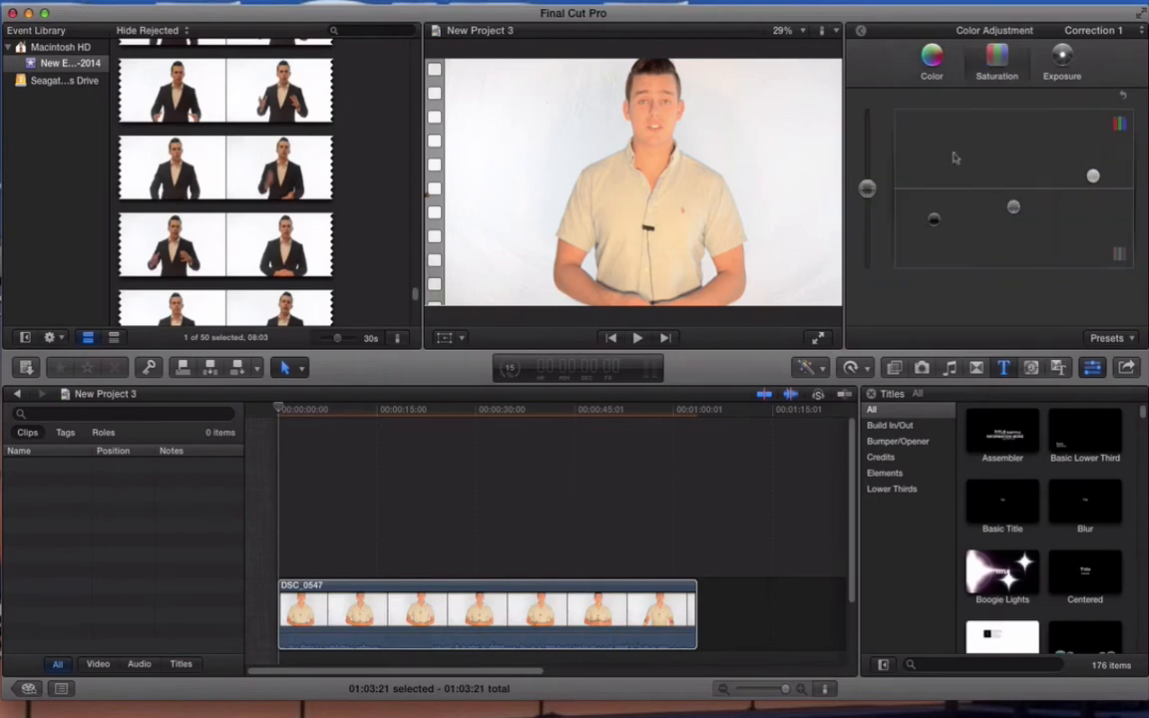
pyautogui.moveTo(867, 187); pyautogui.dragTo(873, 221)
pyautogui.press('ctrl+super+e')
pyautogui.moveTo(876, 255); pyautogui.dragTo(874, 210)
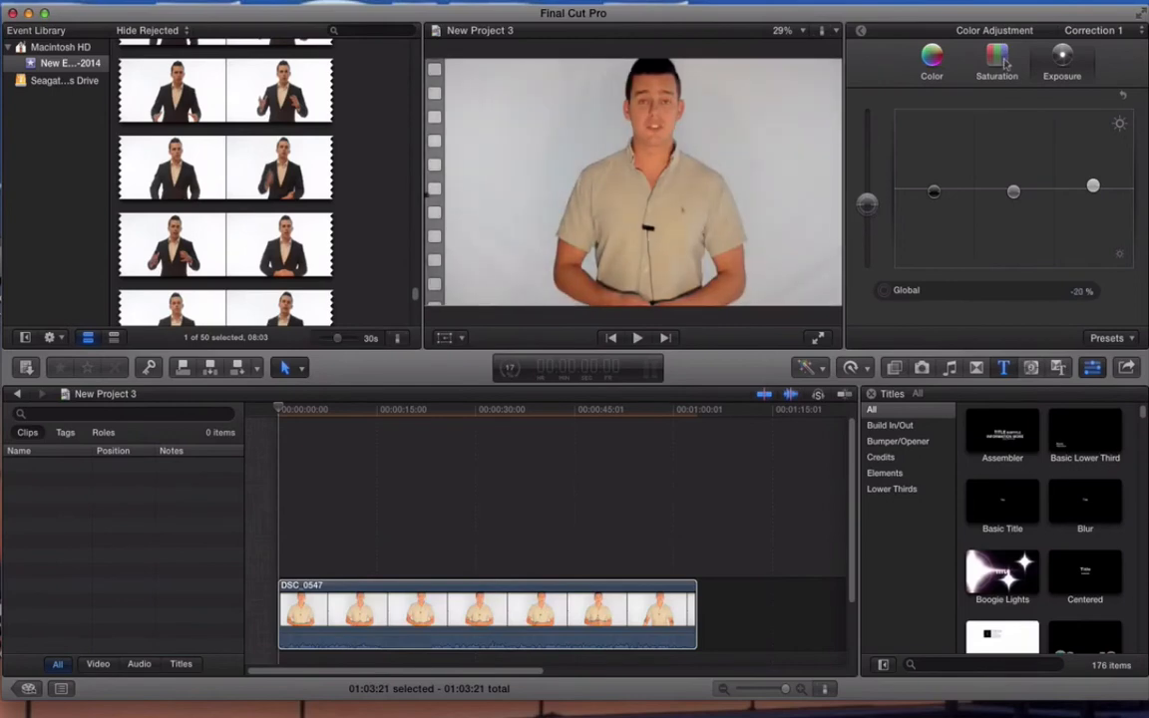
pyautogui.moveTo(1013, 192)
pyautogui.mouseDown()
pyautogui.moveTo(1017, 173)
pyautogui.moveTo(1013, 193)
pyautogui.mouseUp()
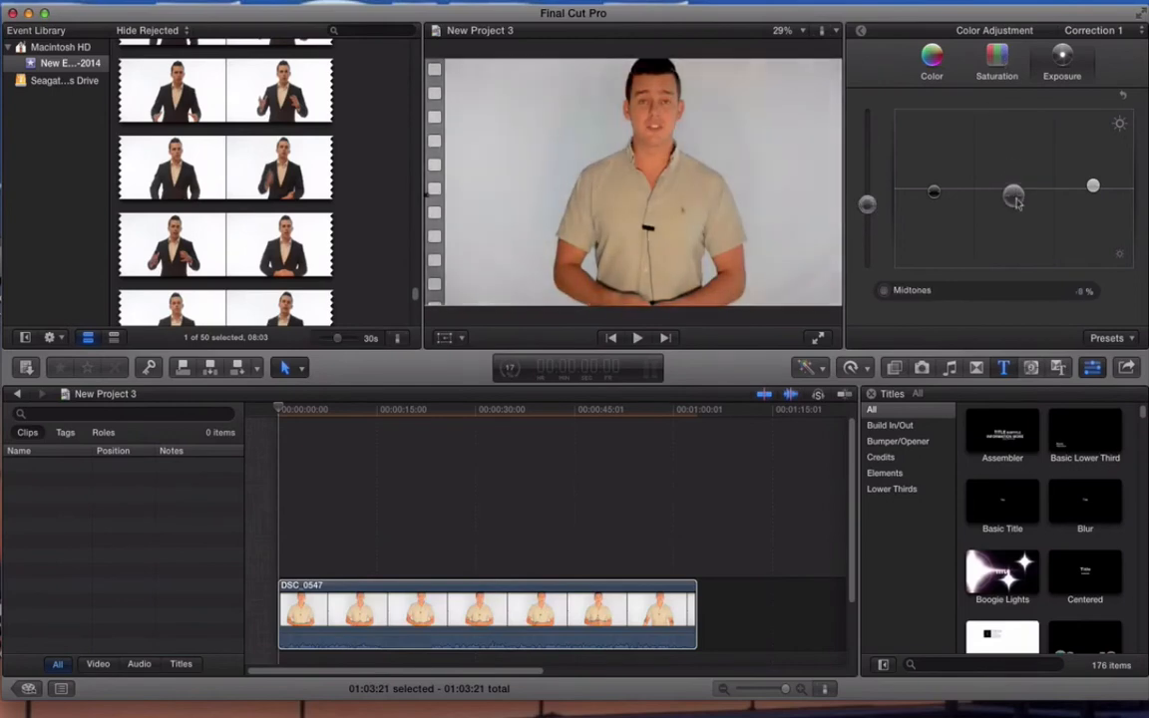
pyautogui.click(997, 62)
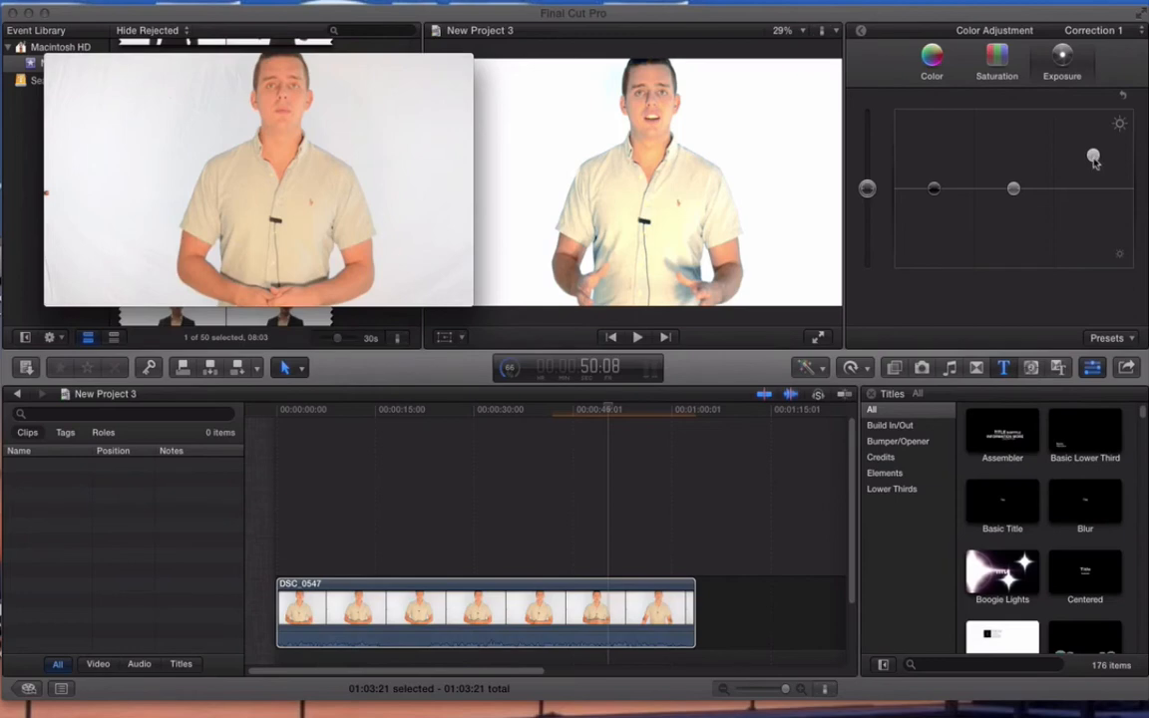
# Step: Drop the highlights exposure to 0% to compare, and raise it back up to about 45%
pyautogui.click(1093, 157)
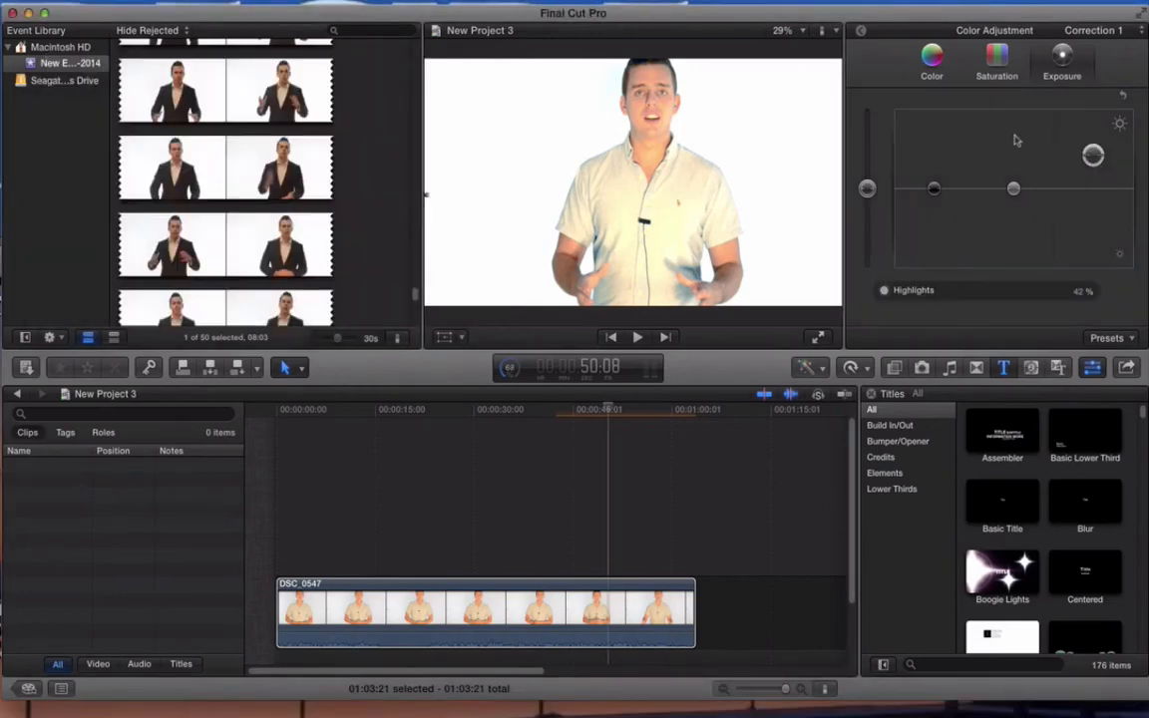
pyautogui.moveTo(1093, 155); pyautogui.dragTo(1093, 191)
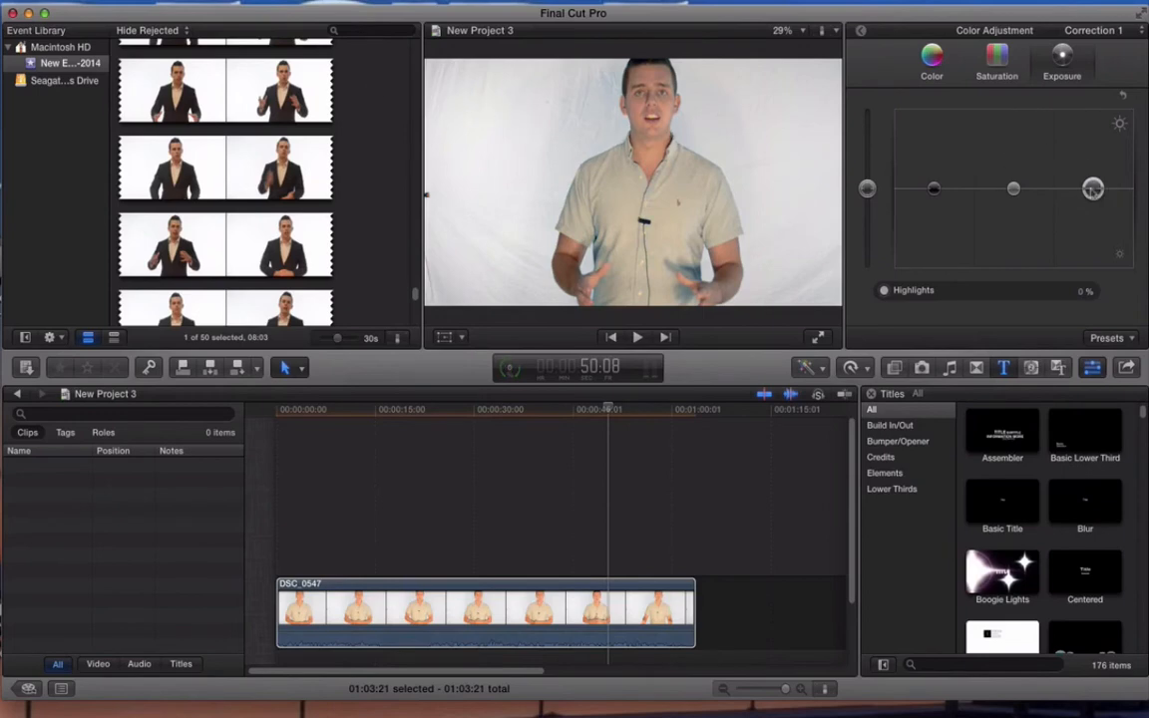
pyautogui.moveTo(1092, 189); pyautogui.dragTo(1092, 151)
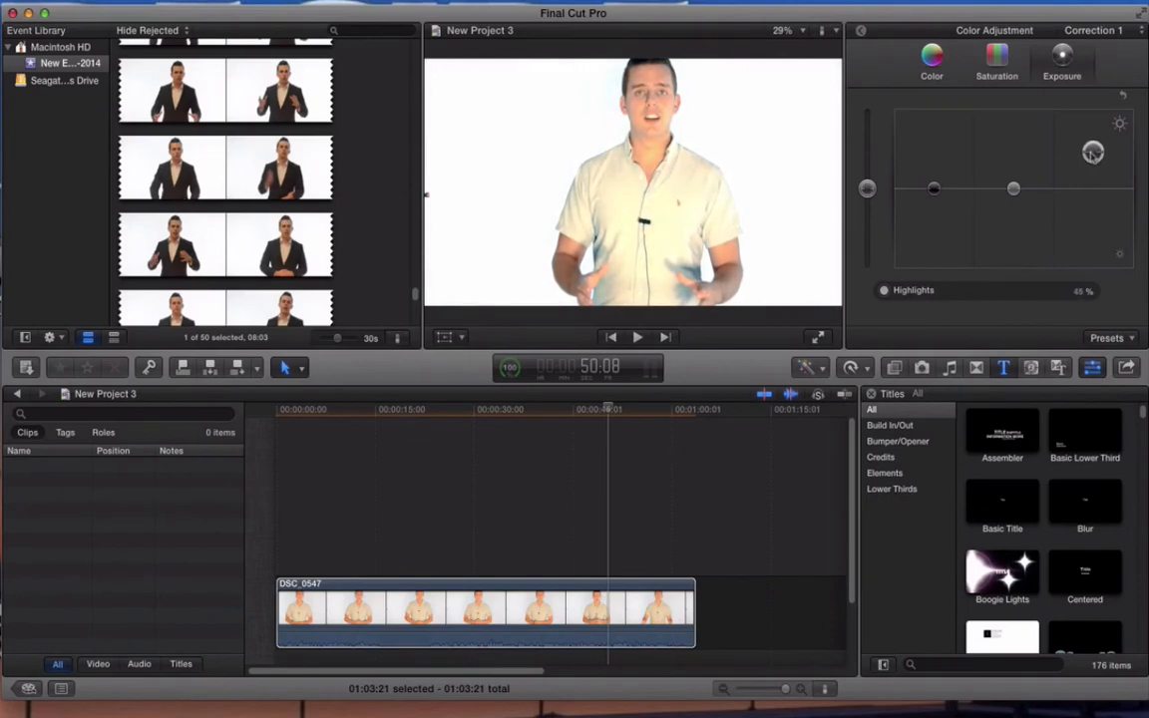
# Step: Try the midtones saturation at -100% and settle on -44%
pyautogui.click(996, 54)
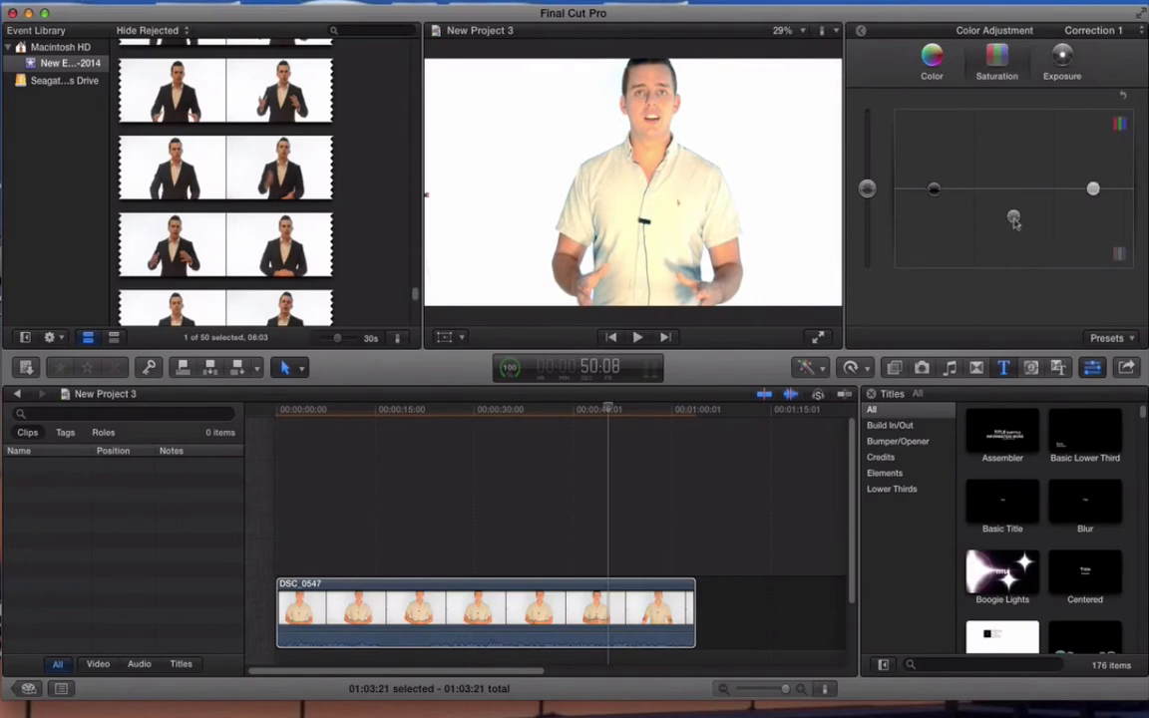
pyautogui.moveTo(1013, 220); pyautogui.dragTo(1022, 318)
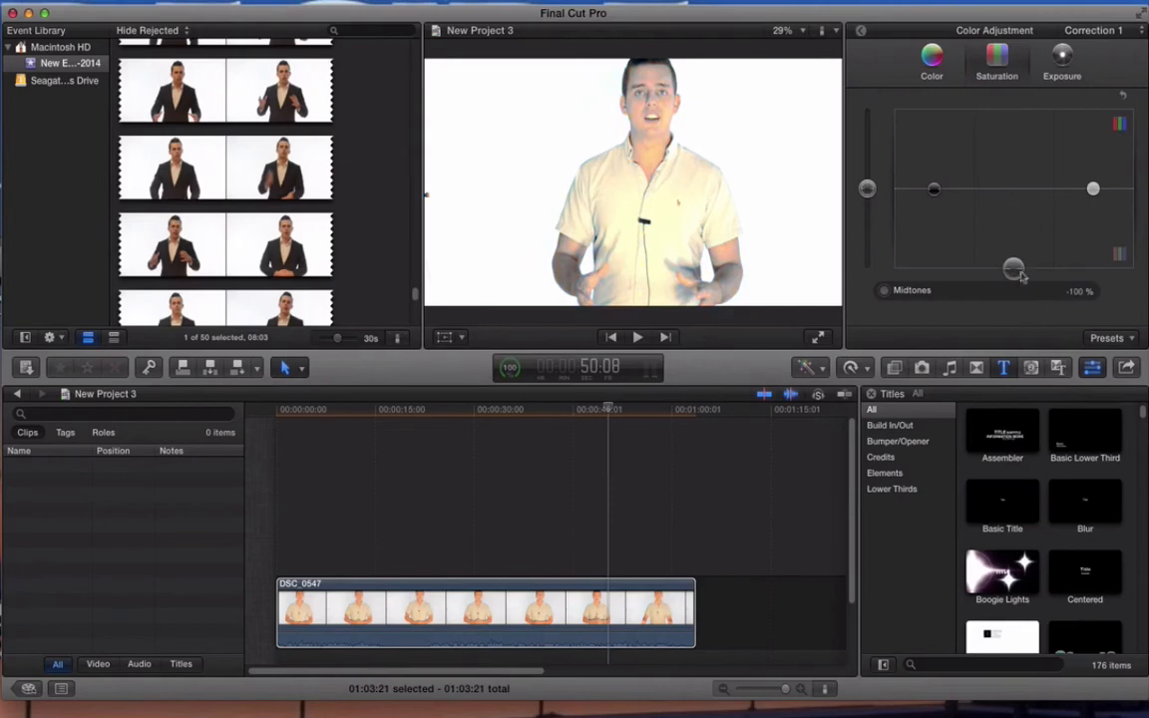
pyautogui.moveTo(1013, 267); pyautogui.dragTo(1016, 228)
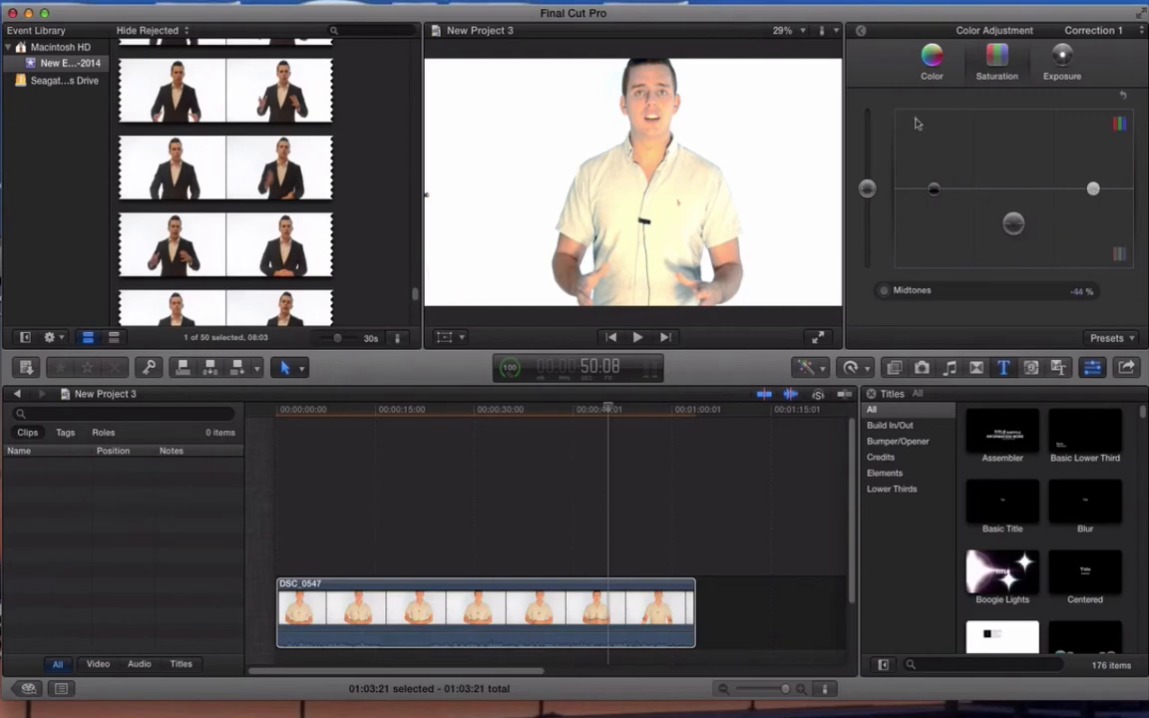
# Step: Set the global color adjustment to 52° at 0% and bring up the unedited reference image for comparison with the graded clip
pyautogui.click(931, 60)
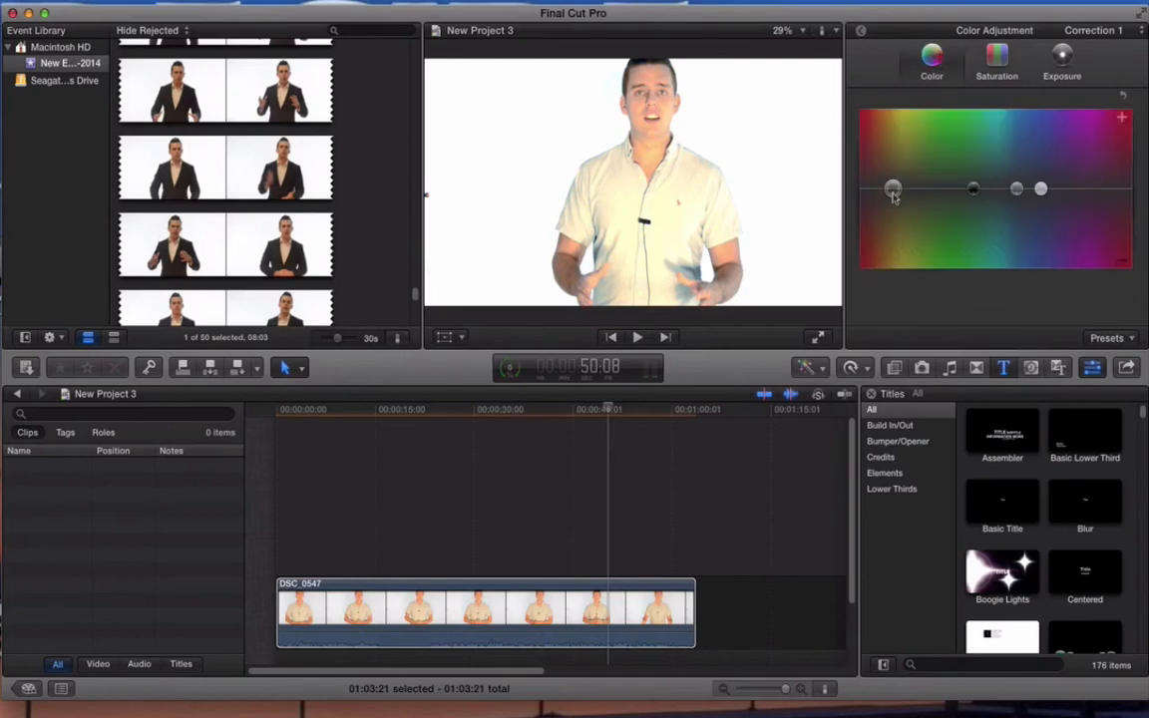
pyautogui.moveTo(894, 195)
pyautogui.mouseDown()
pyautogui.moveTo(942, 152)
pyautogui.moveTo(867, 128)
pyautogui.moveTo(897, 193)
pyautogui.mouseUp()
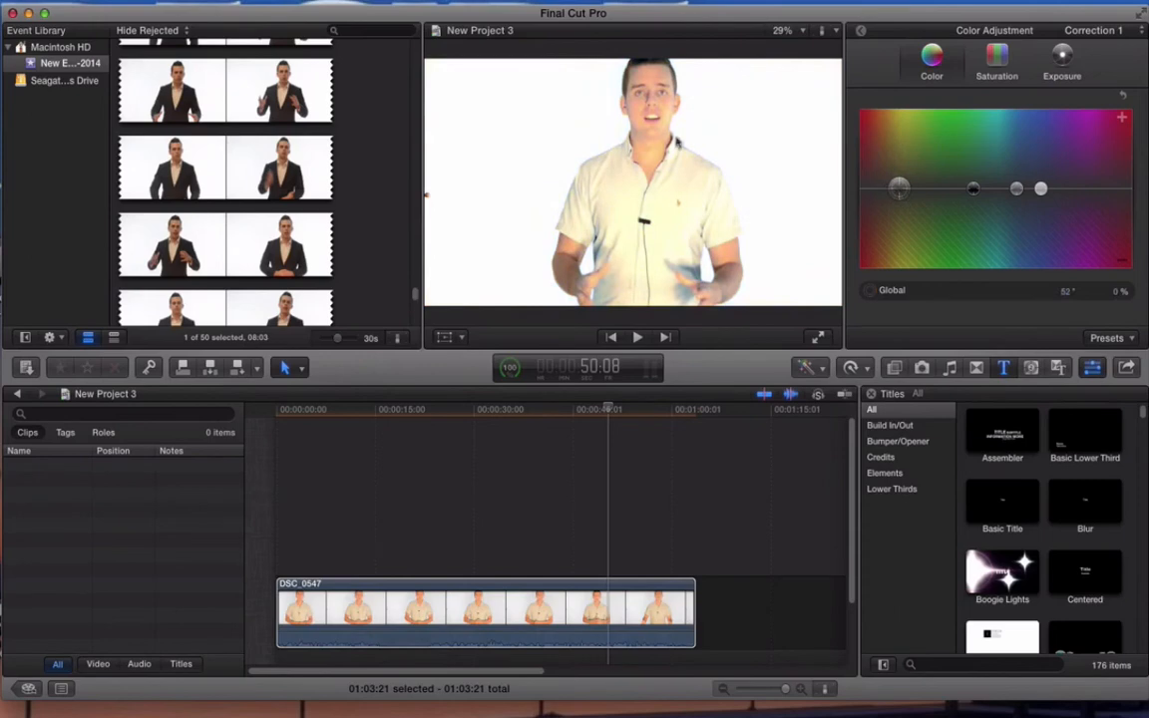
pyautogui.click(818, 399)
pyautogui.press('super+Tab')
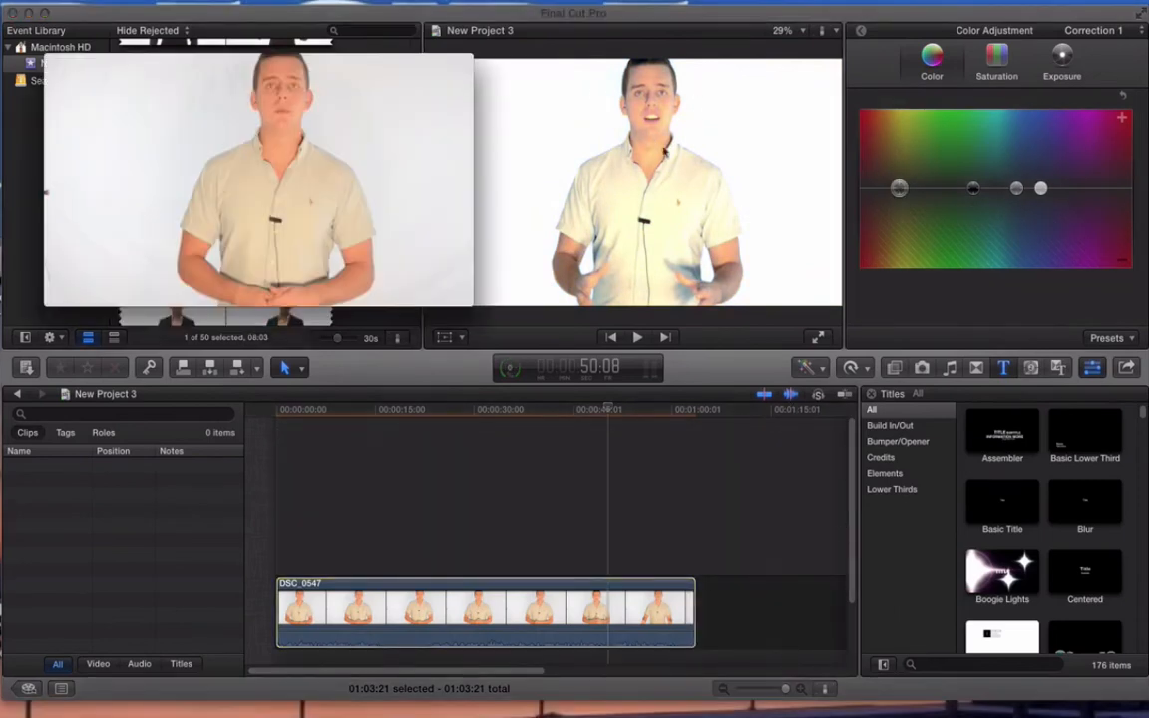
pyautogui.moveTo(309, 127)
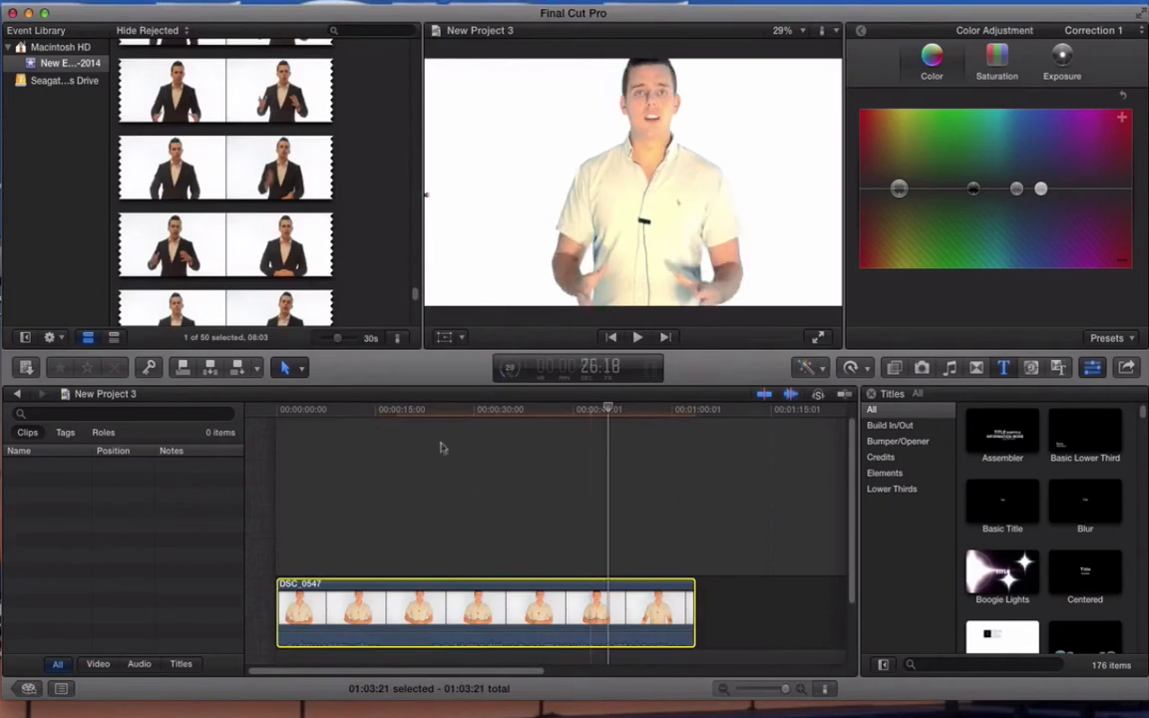
pyautogui.click(1126, 367)
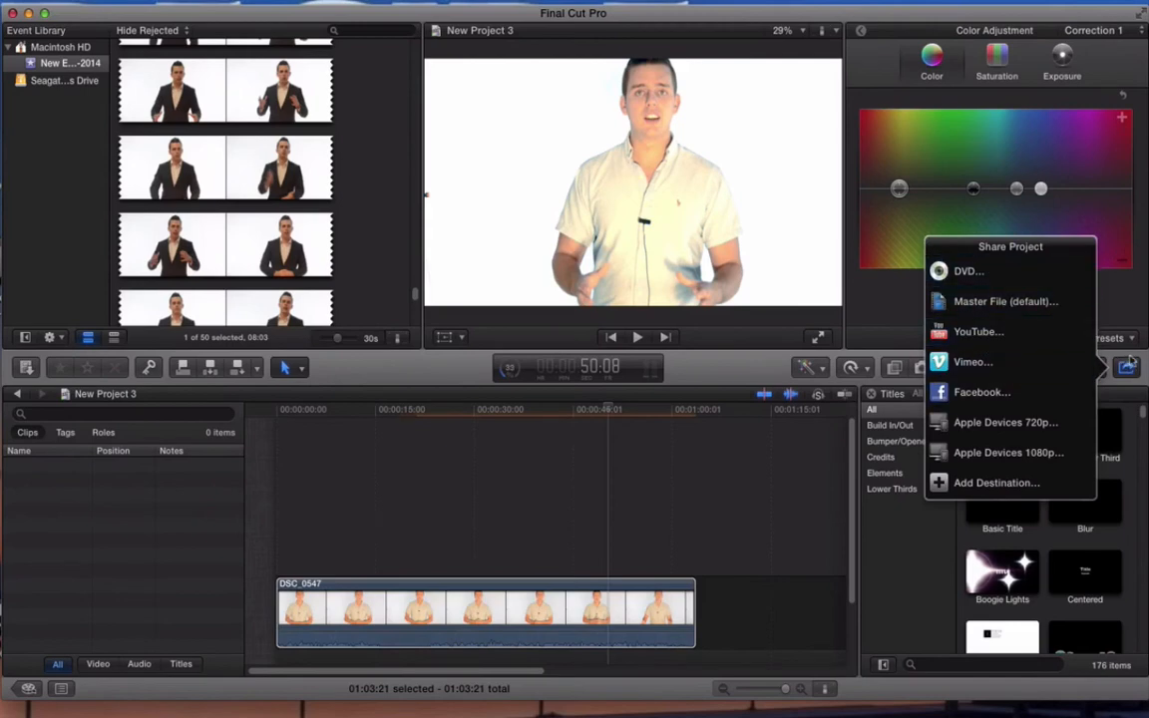
pyautogui.click(1128, 368)
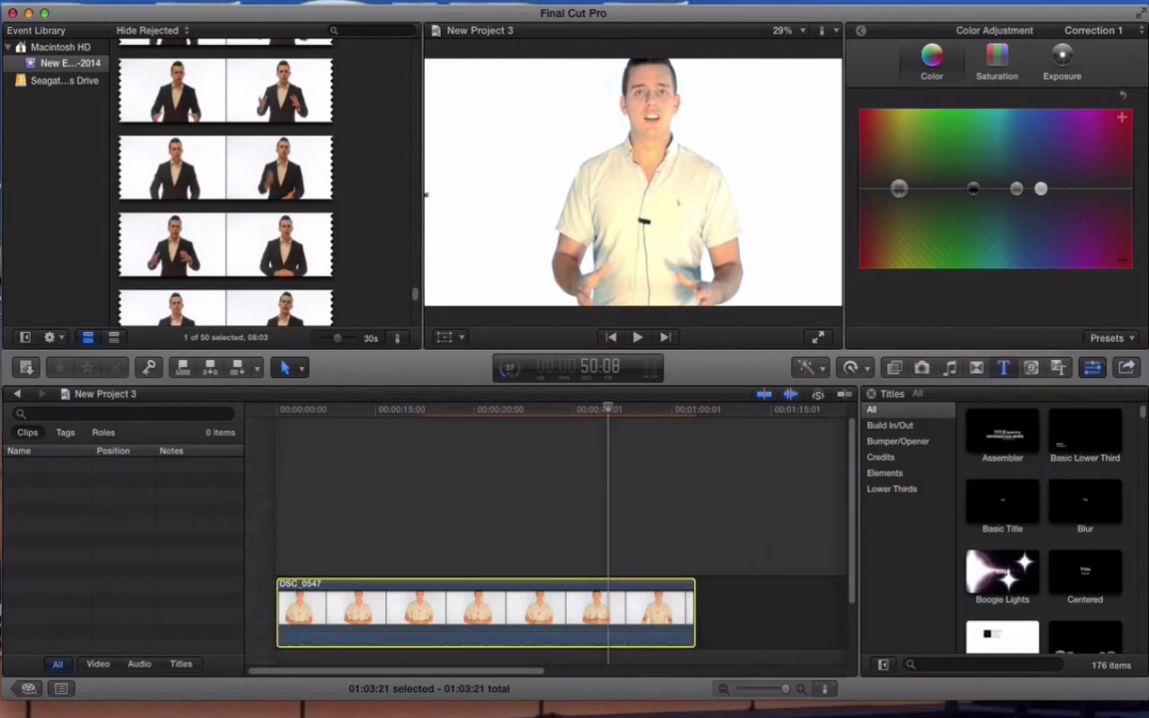
pyautogui.click(0, 0)
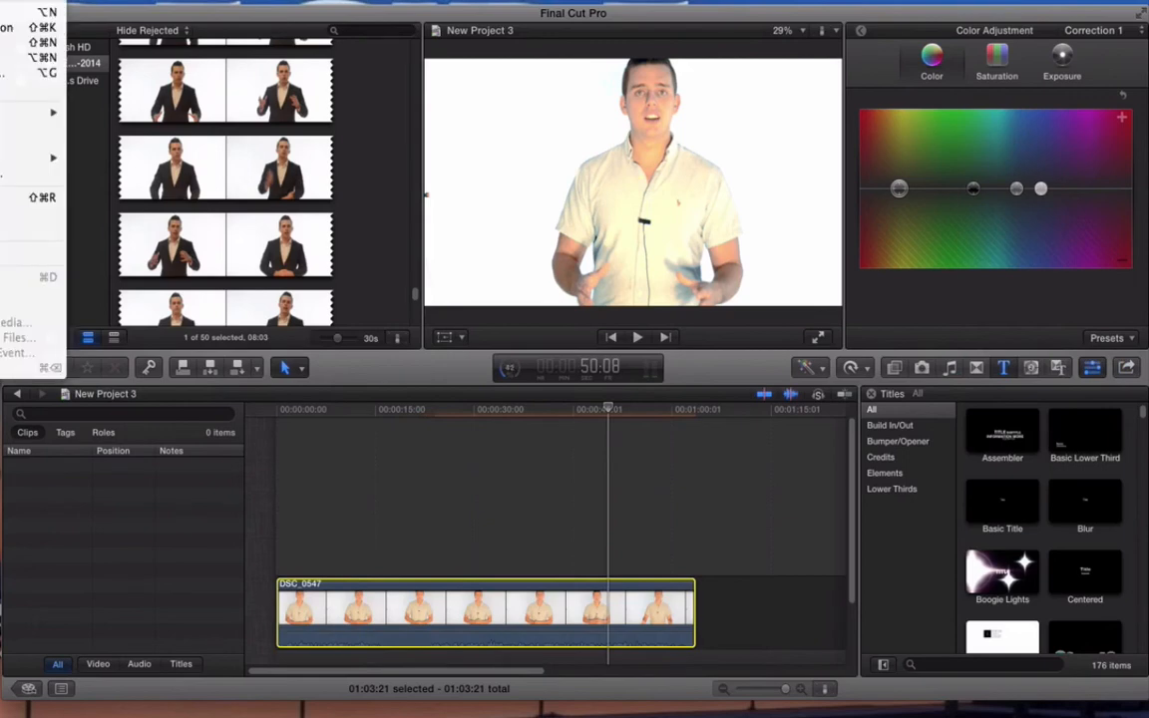
pyautogui.moveTo(76, 0)
pyautogui.moveTo(34, 0)
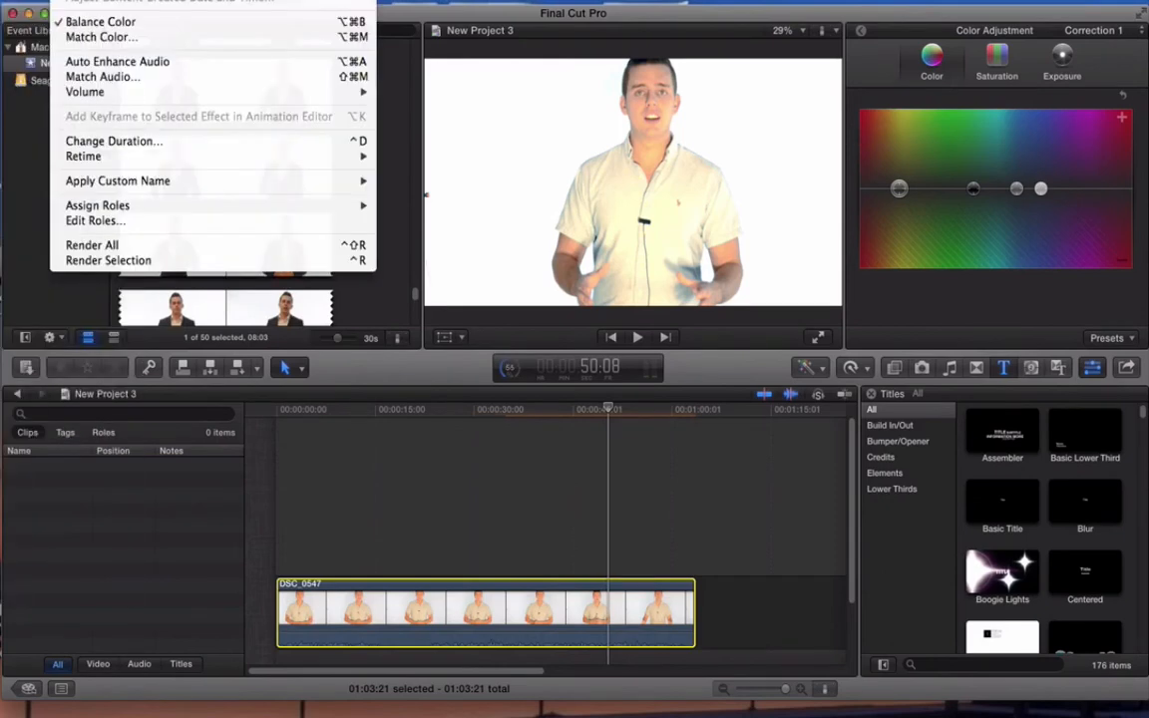
# Step: Share the project using the Apple Devices 720p destination, reviewing its format, codec and resolution settings before starting the export
pyautogui.click(1126, 370)
pyautogui.click(1126, 370)
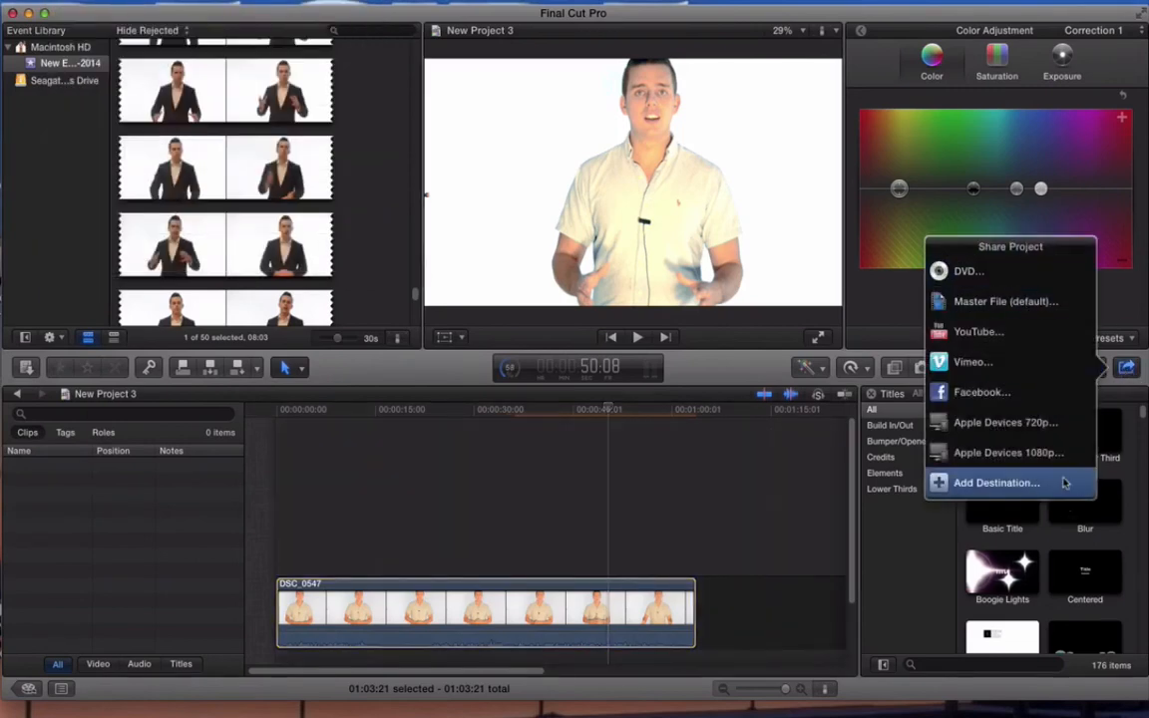
pyautogui.click(1029, 427)
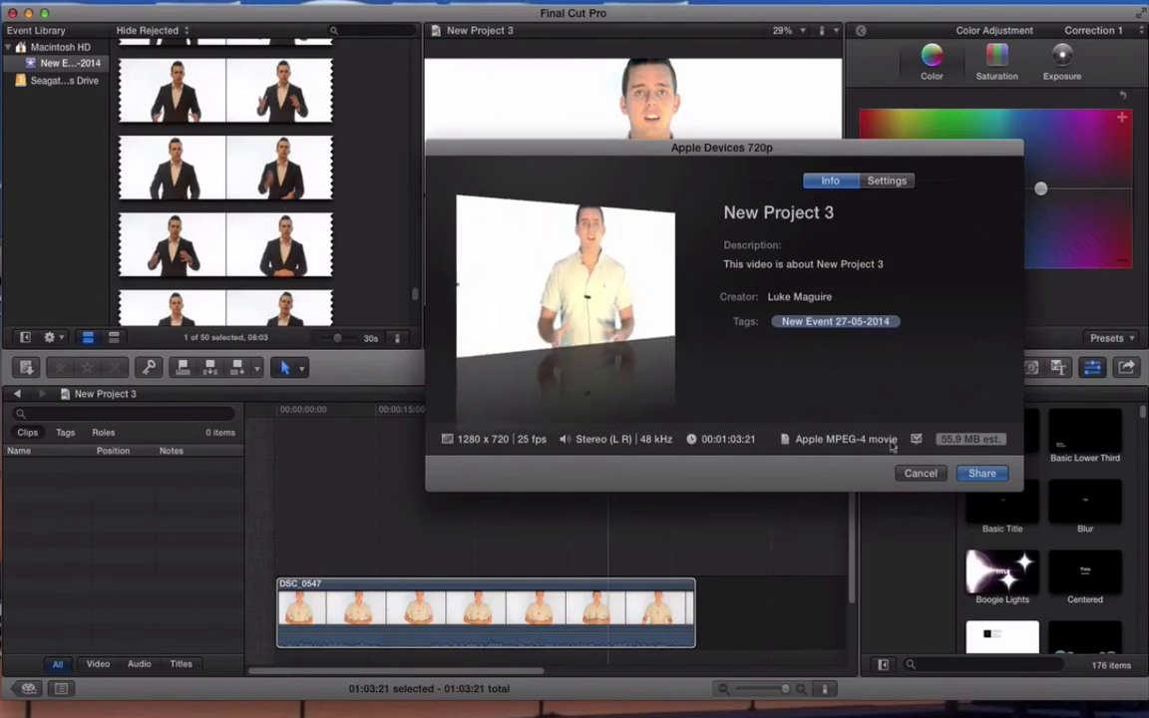
pyautogui.click(983, 475)
pyautogui.click(887, 181)
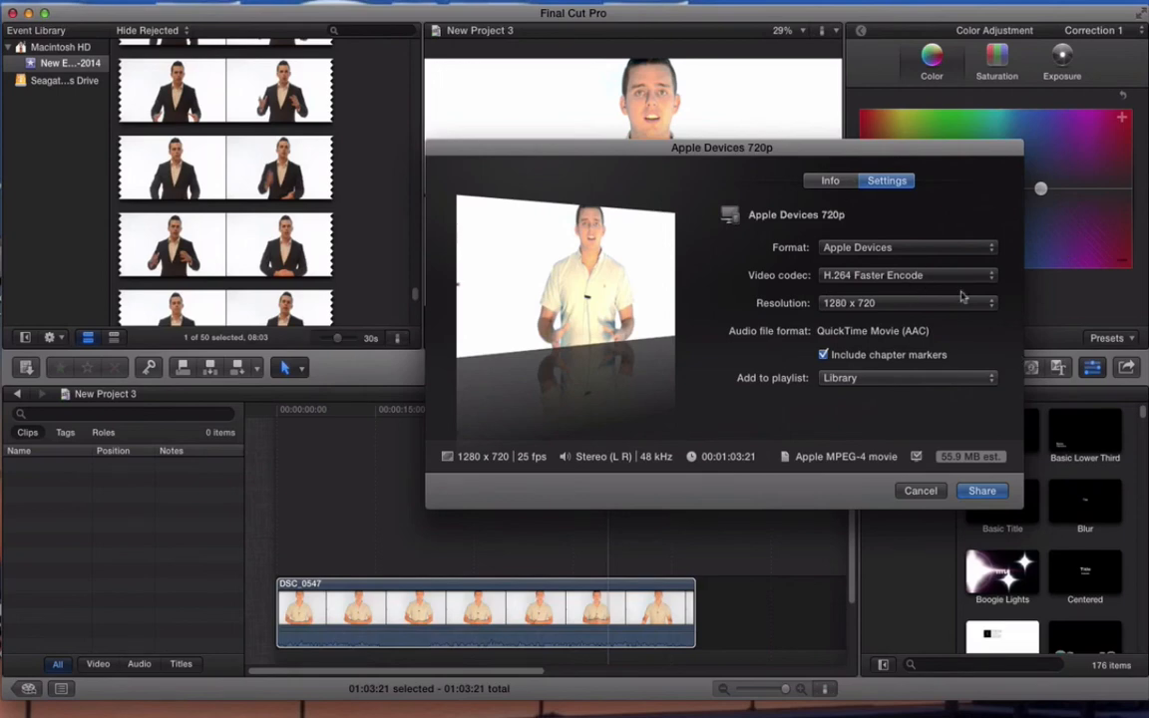
pyautogui.click(822, 185)
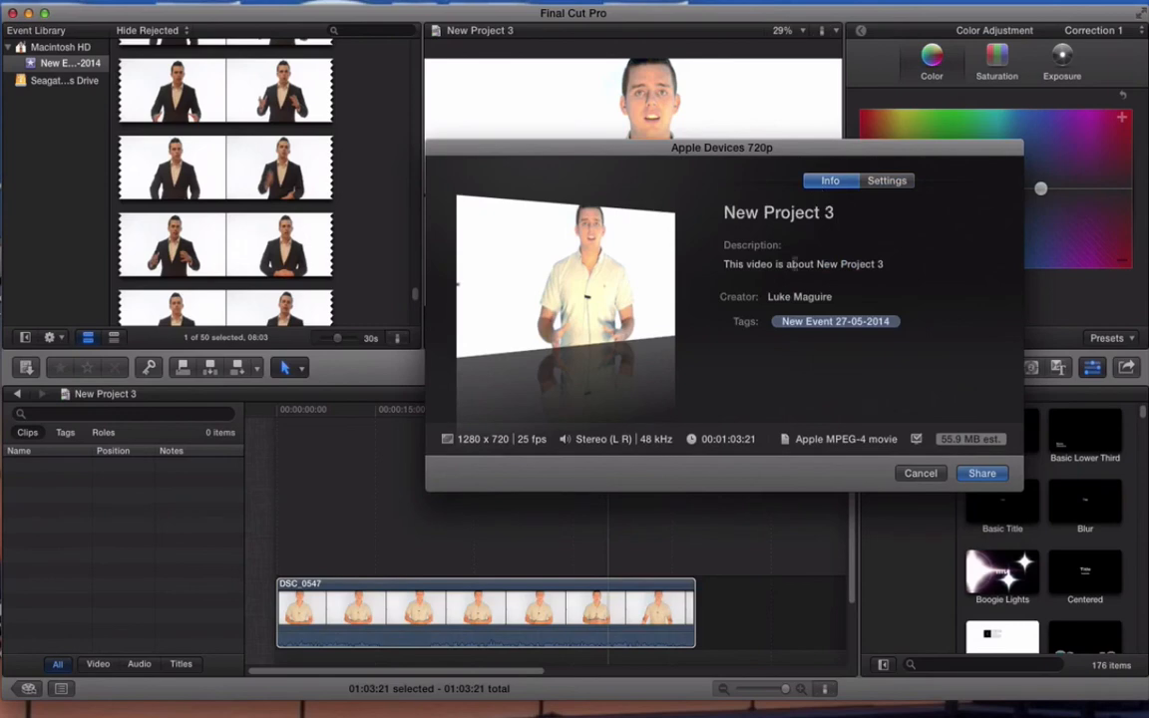
pyautogui.click(979, 473)
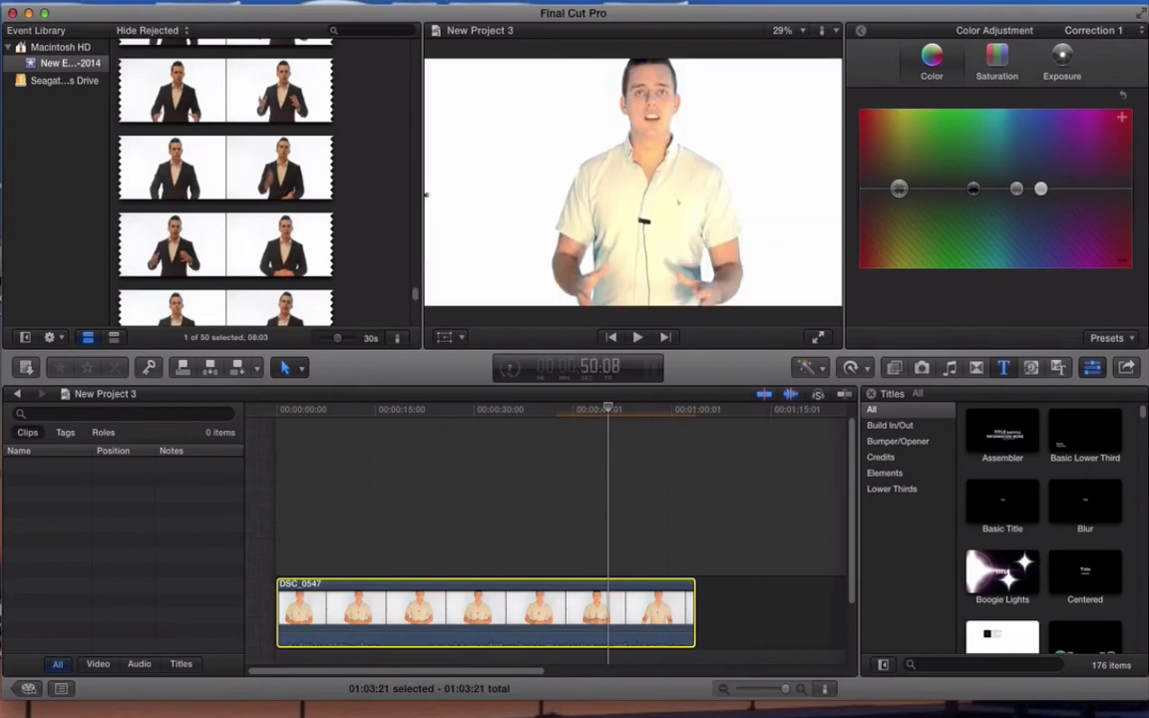
pyautogui.click(899, 189)
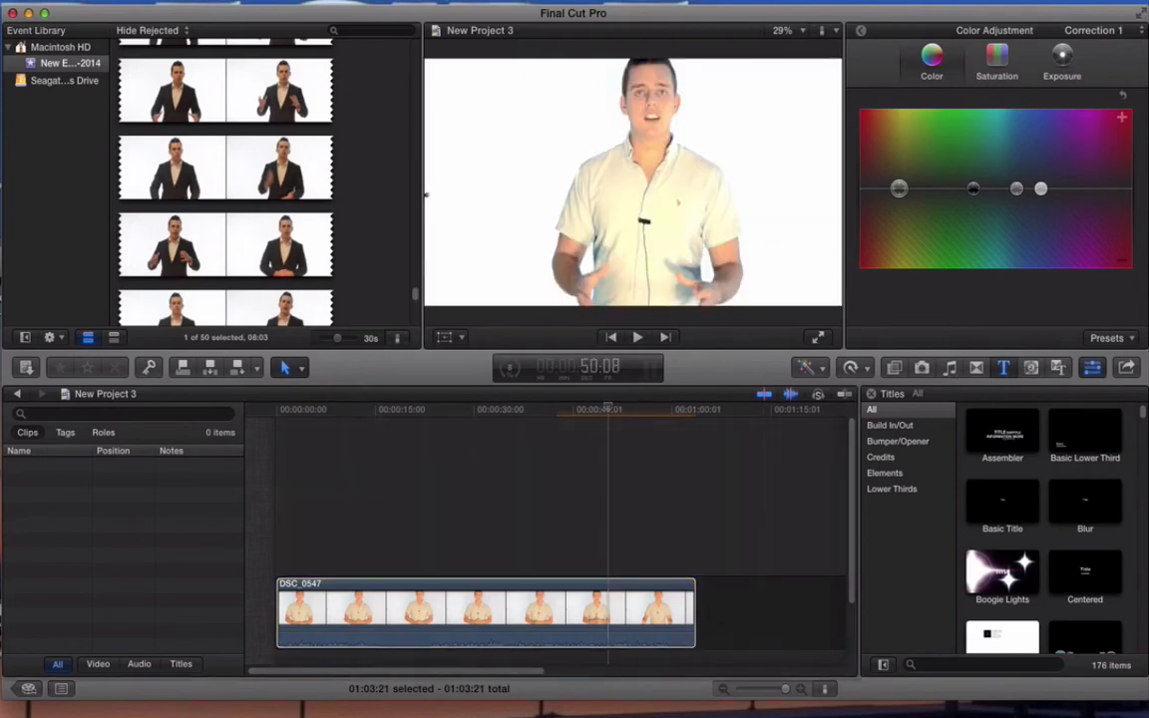